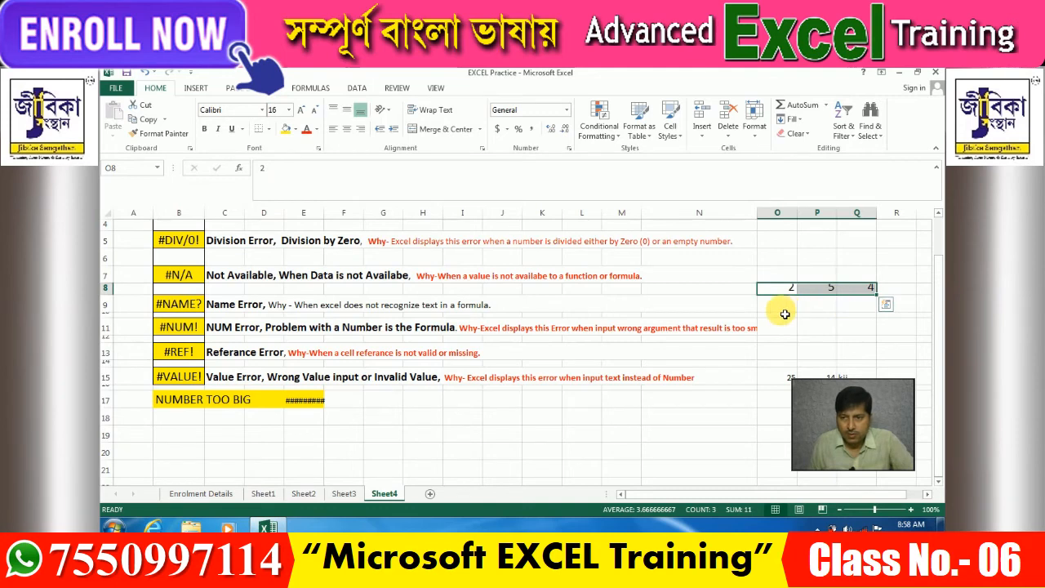
Increase the height of row 8 and enter the formula =sum(O8+P8+Q8) in cell O9.
click(784, 310)
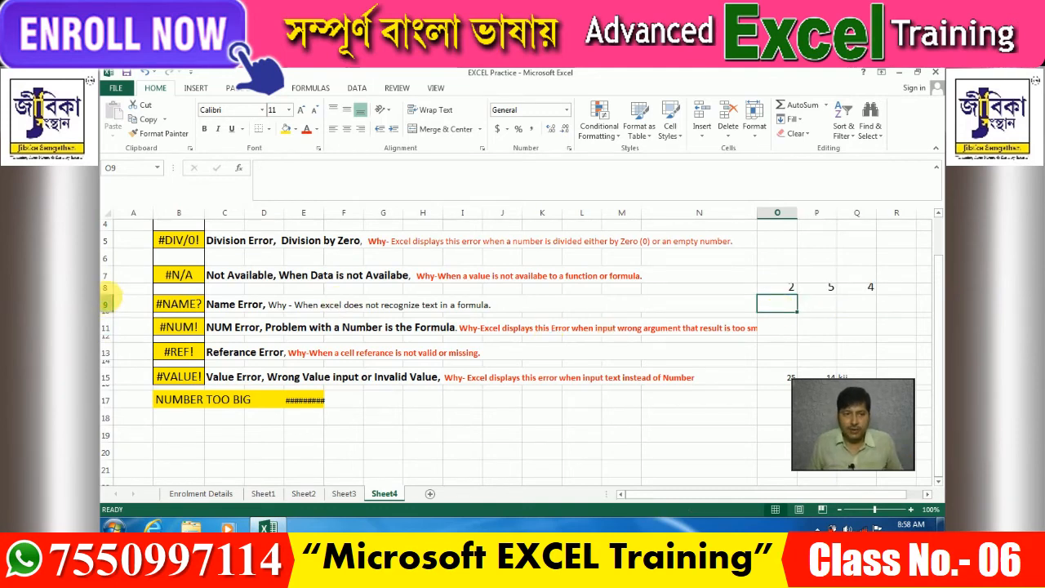
drag(113, 298, 113, 307)
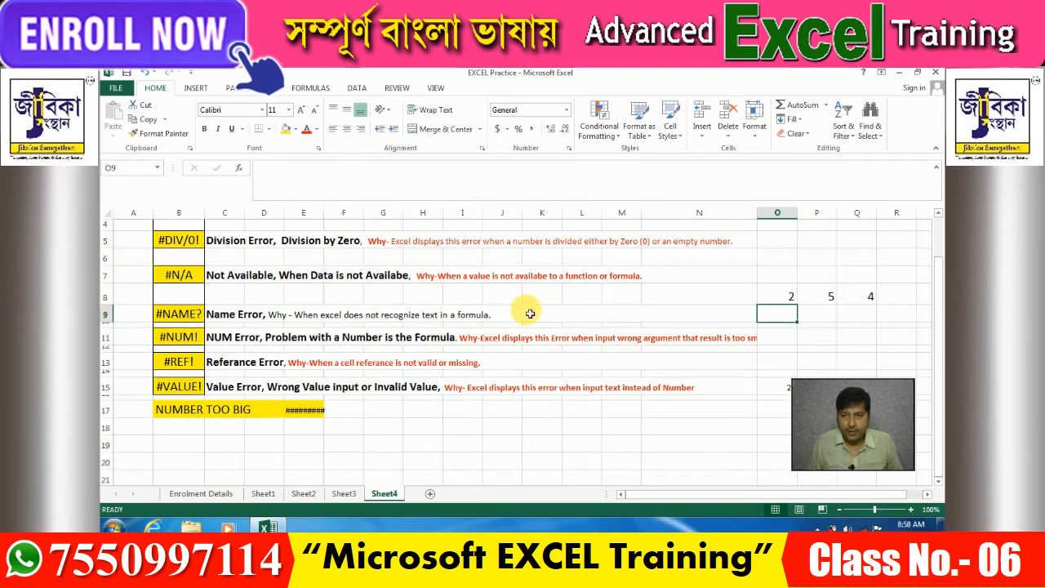
text(=)
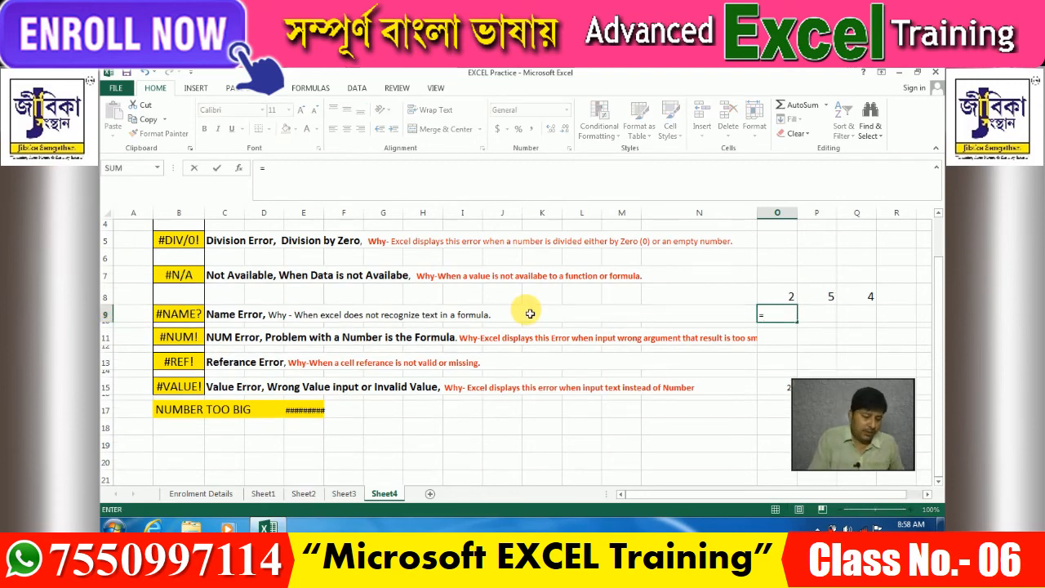
text(sum)
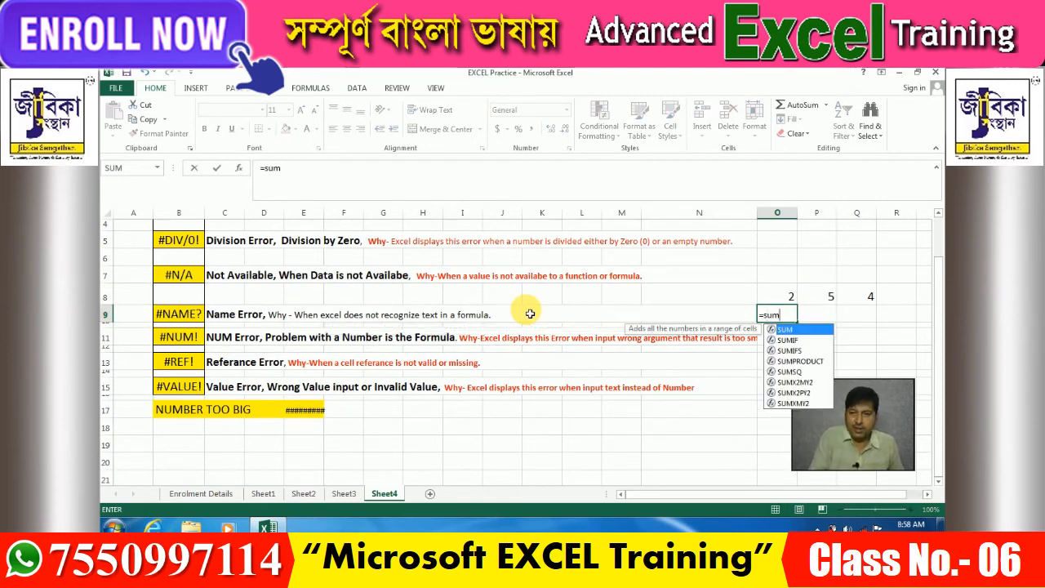
text(()
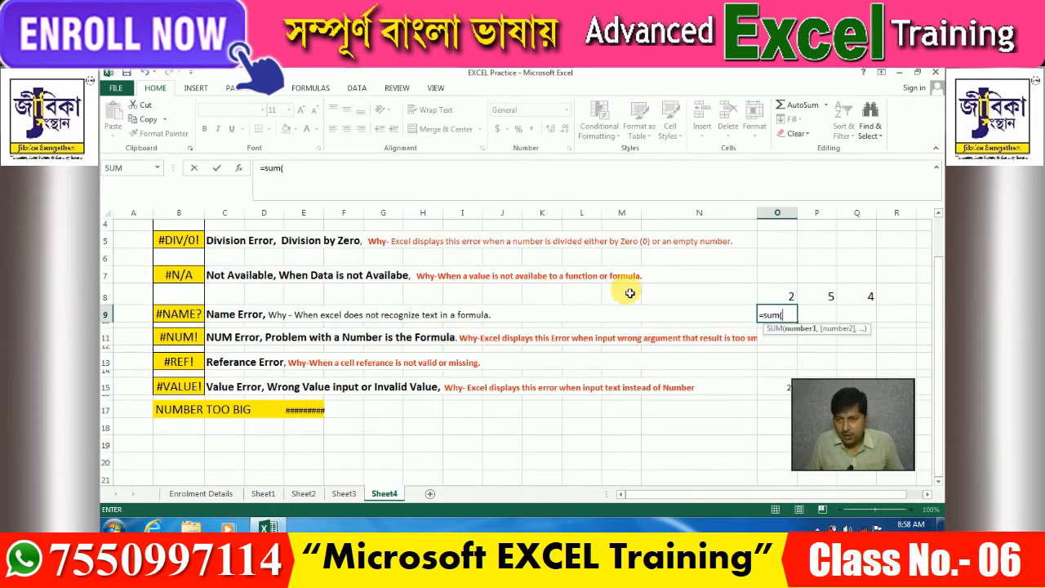
click(769, 296)
text(+)
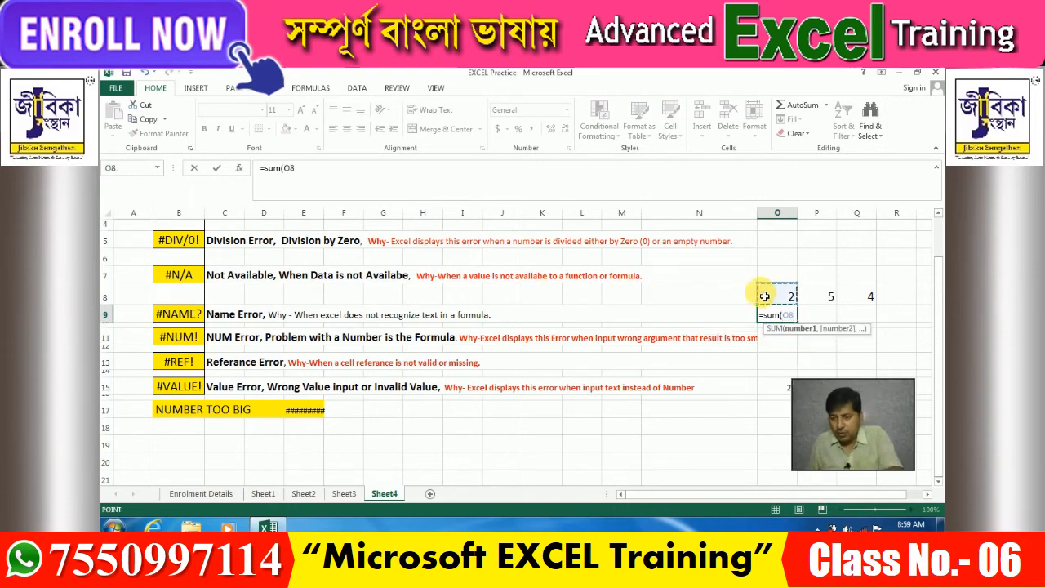
click(831, 299)
text(+)
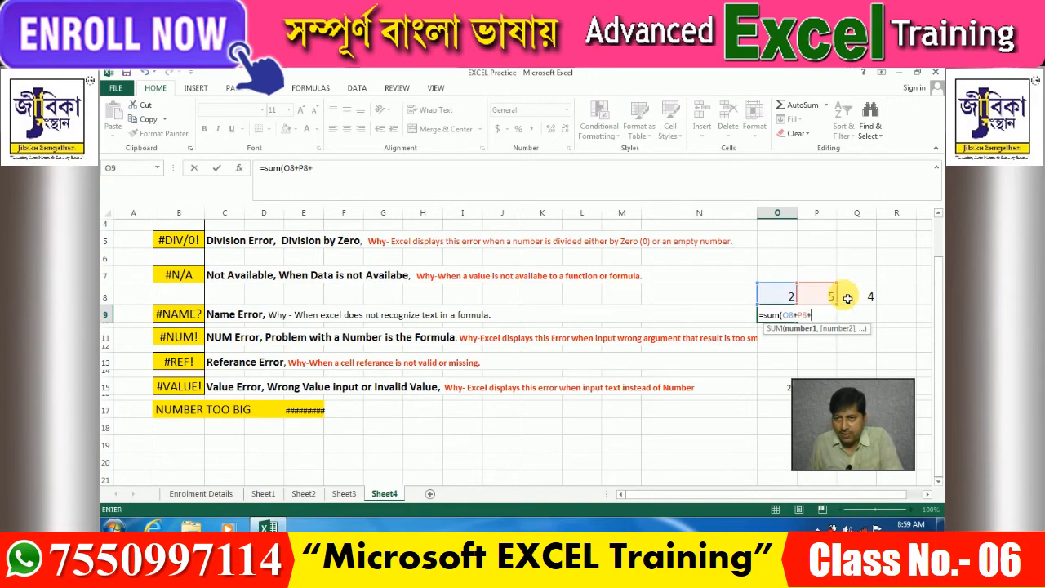
click(859, 297)
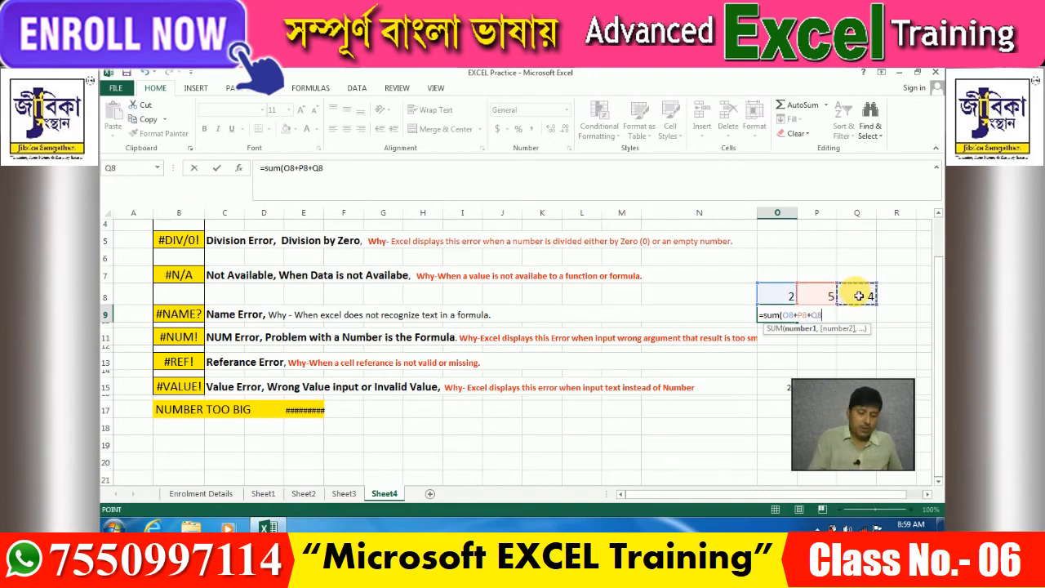
text())
key(Return)
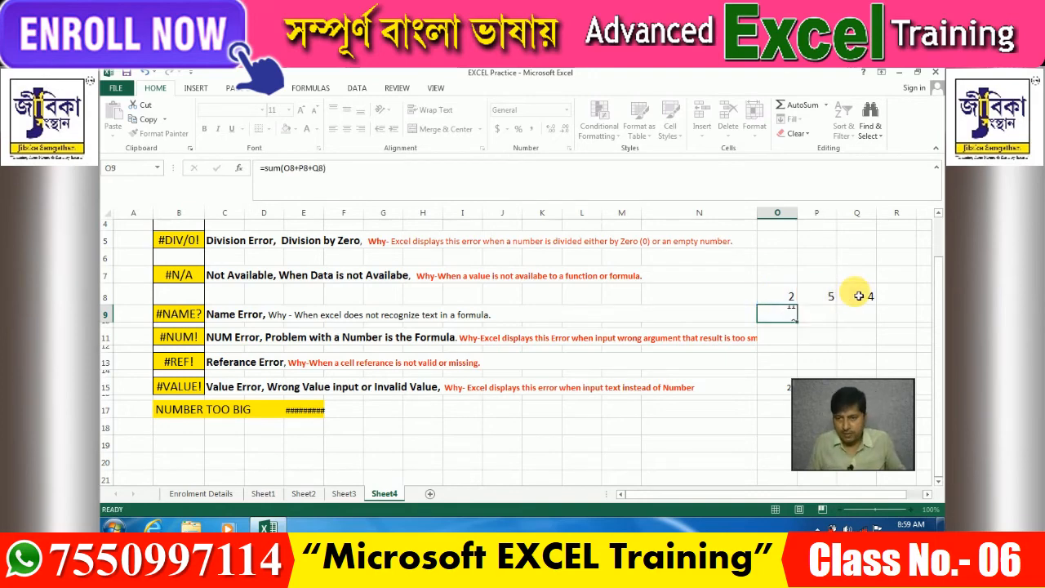
Misspell the function name in cell O9 so that the formula reads =Sunn(O8+P8+Q8).
click(794, 318)
double_click(792, 318)
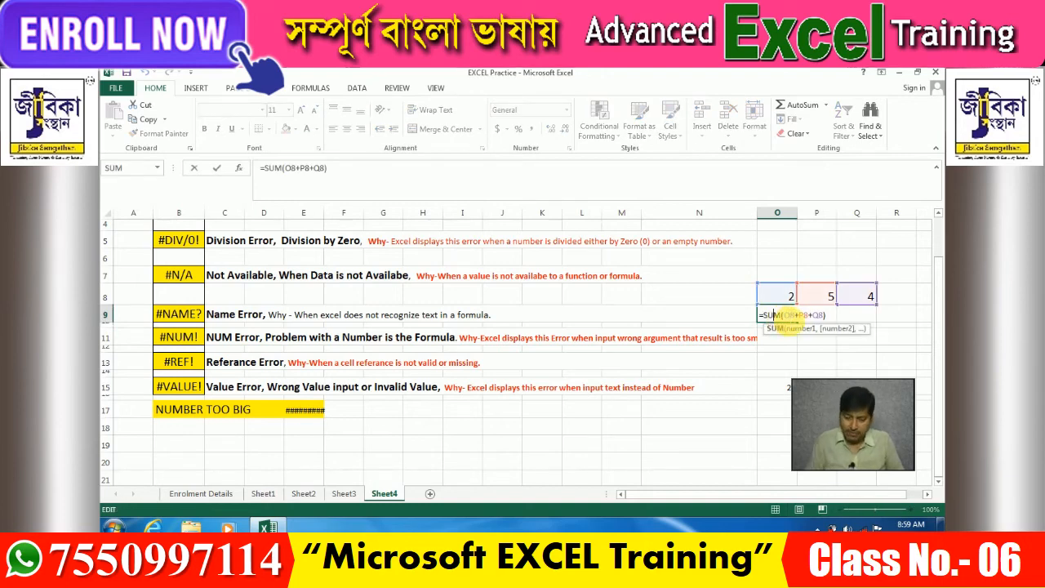
key(BackSpace)
key(BackSpace)
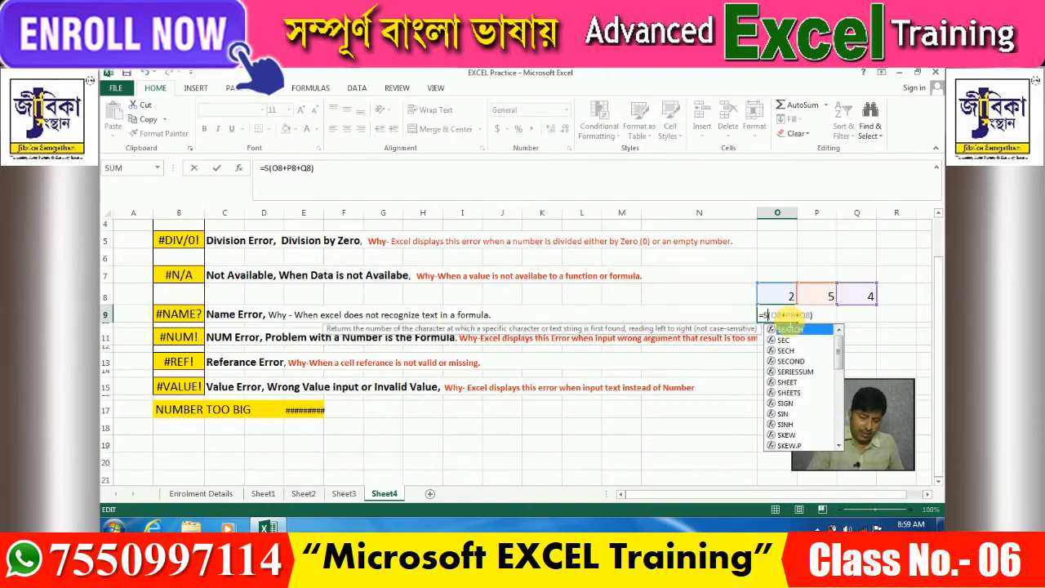
text(unn)
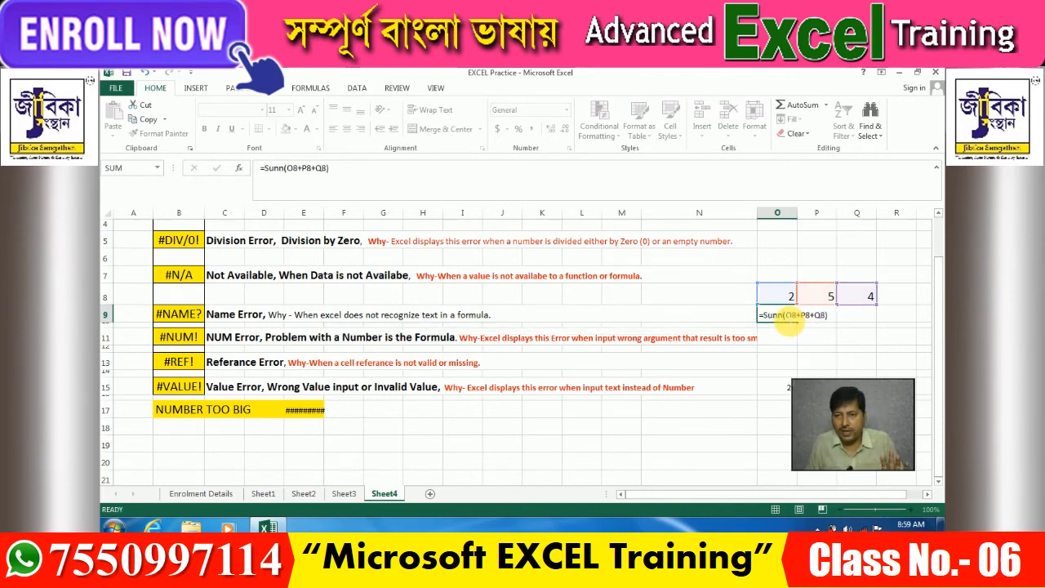
key(Return)
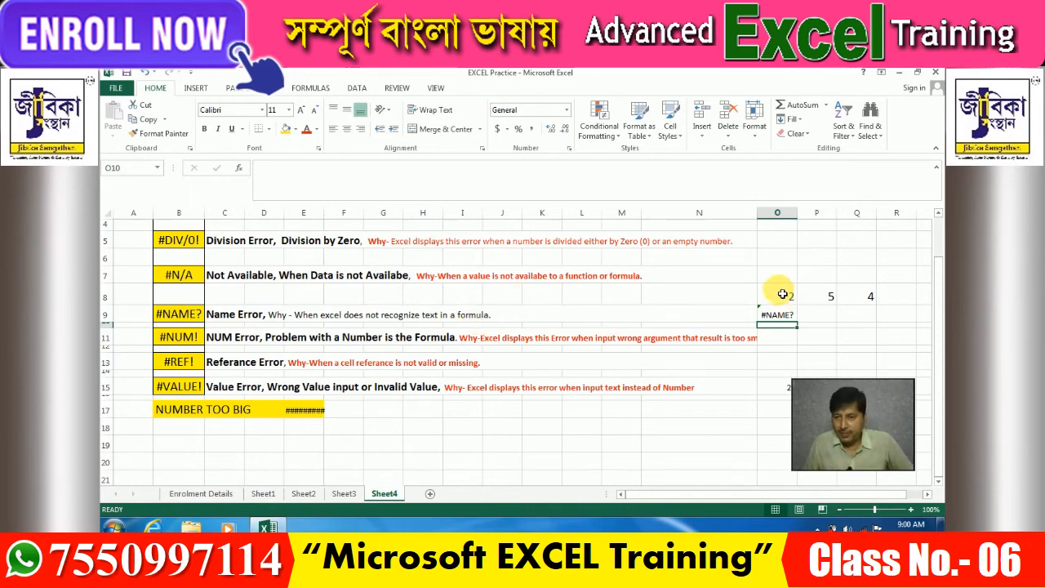
Clear the contents of cells O8:Q9 and widen column N to fit the full #NUM! explanation.
drag(780, 295, 877, 323)
key(Delete)
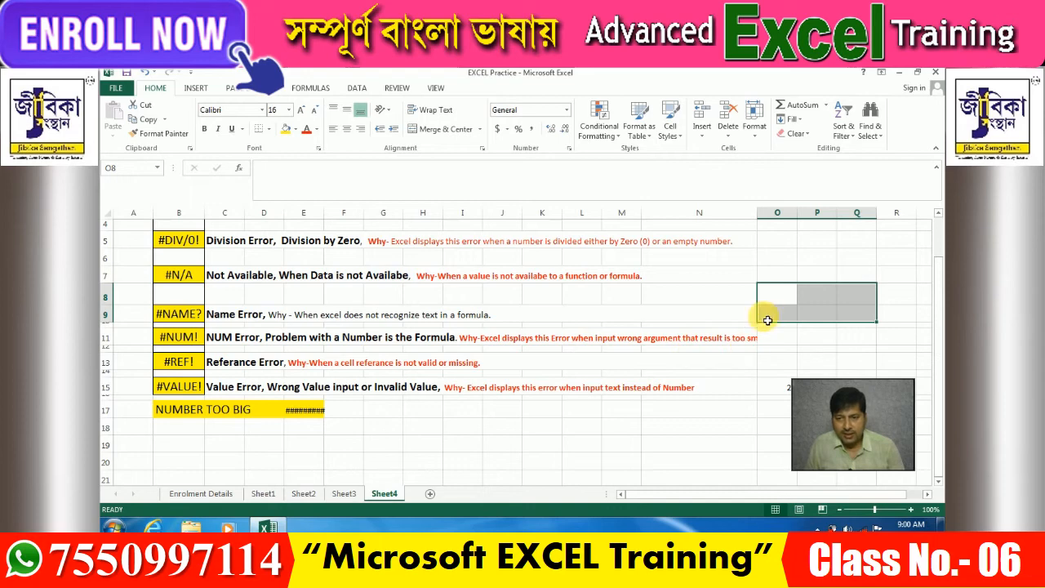
drag(764, 215, 803, 214)
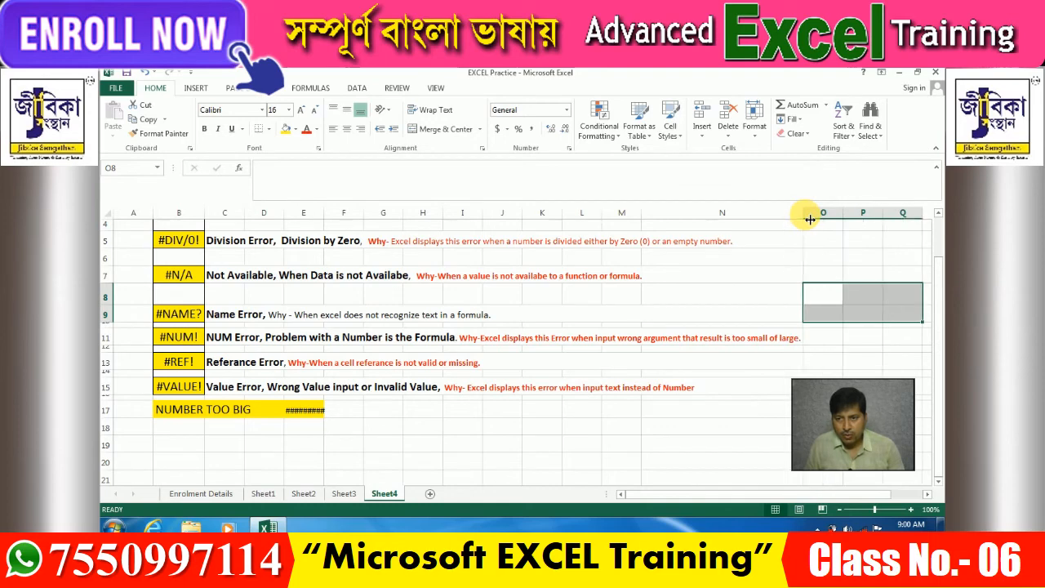
click(835, 347)
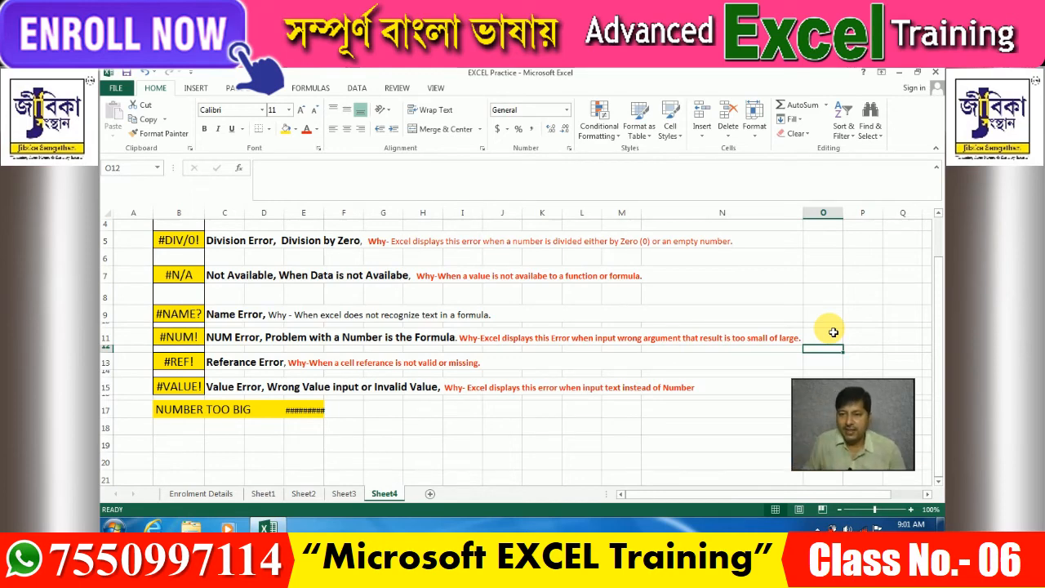
Enter the sample numbers 5, 6, 7, 8 and 9 in cells P5 to P9.
double_click(861, 240)
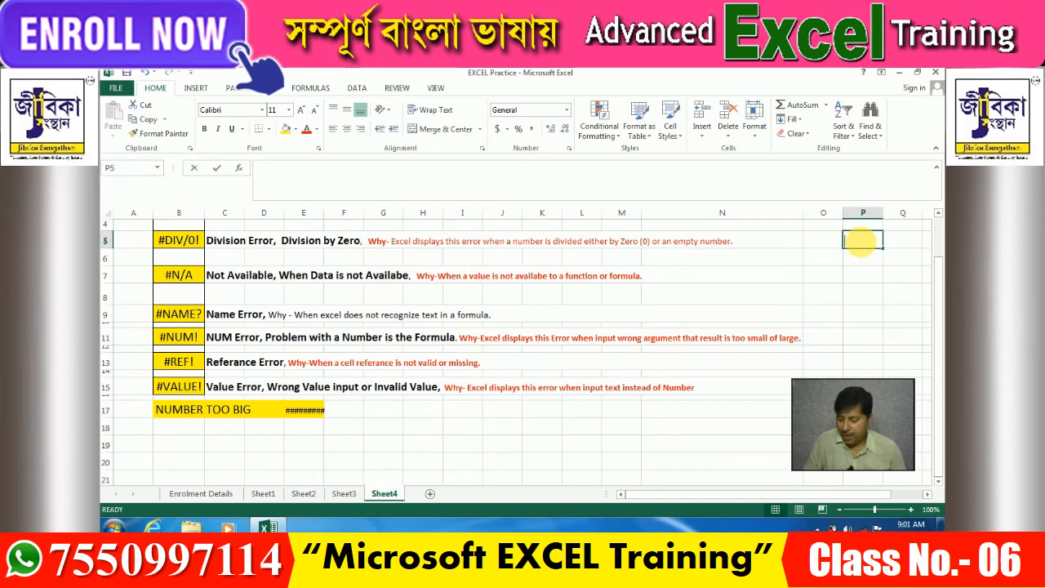
text(5)
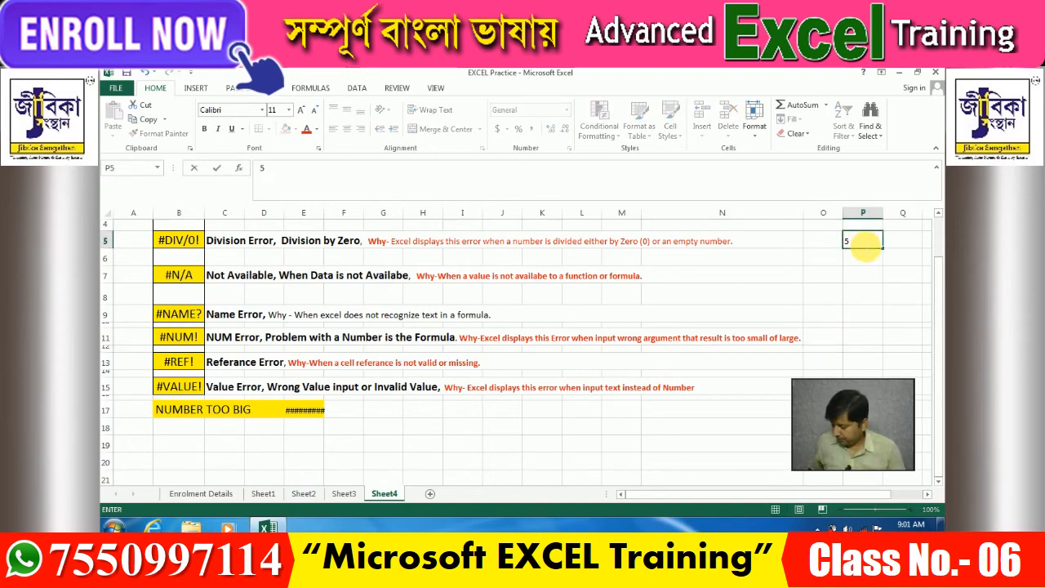
key(Return)
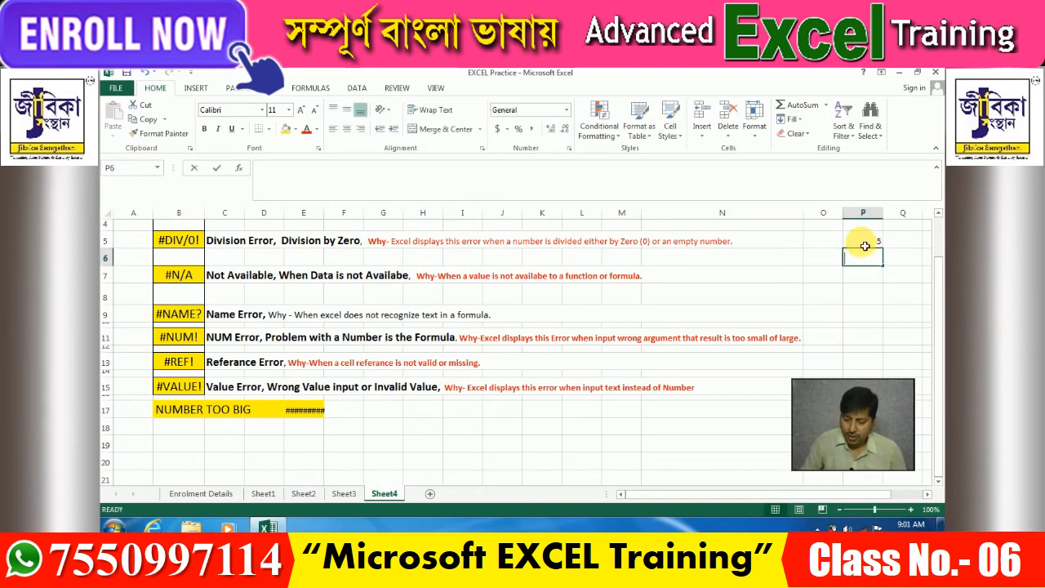
text(6)
key(Return)
text(7)
key(Return)
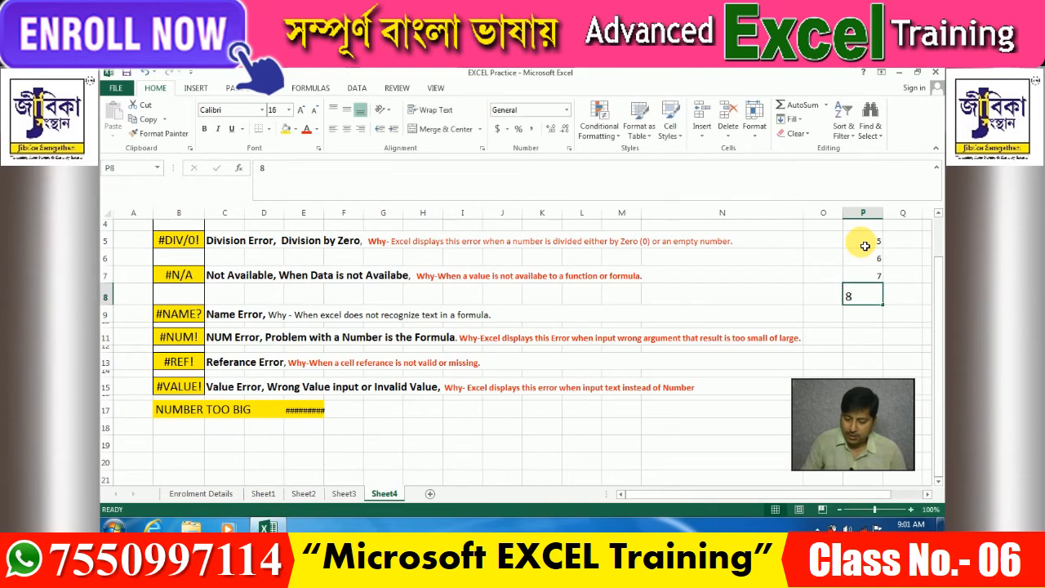
text(8)
click(823, 291)
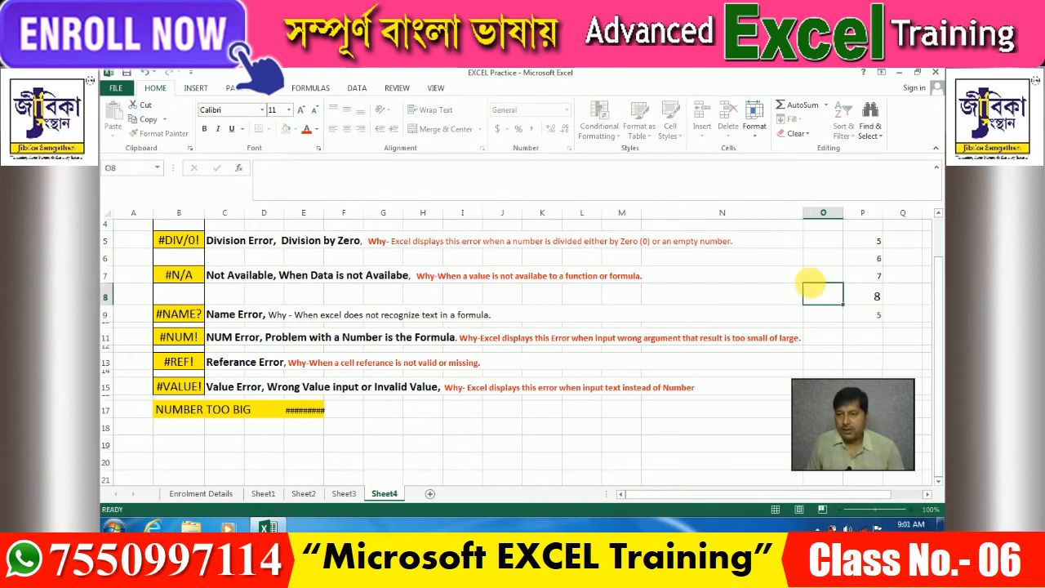
click(877, 319)
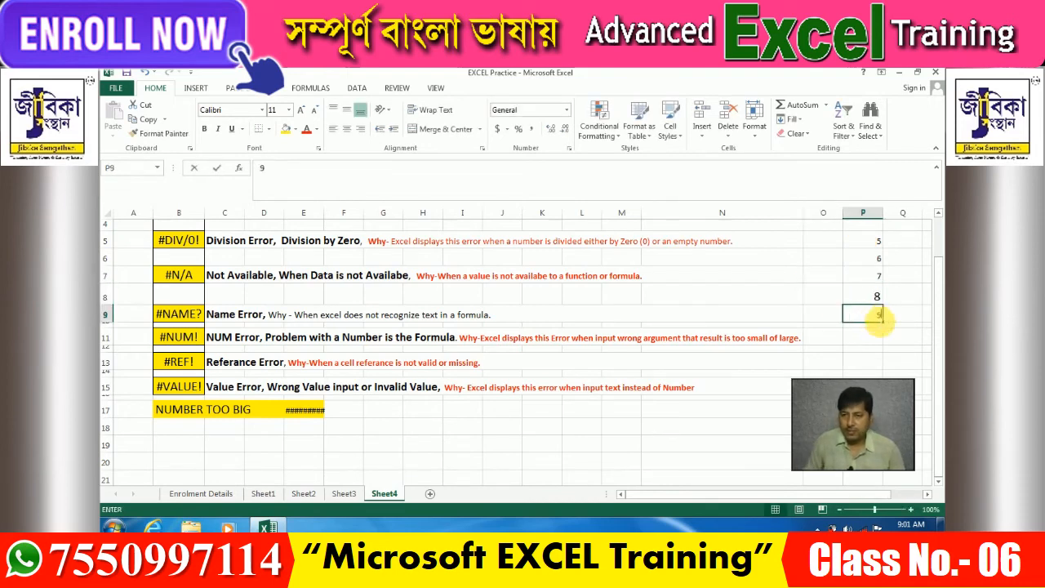
text(9)
Try to enter the formula =large(P5:P9)15 in cell P11.
click(863, 342)
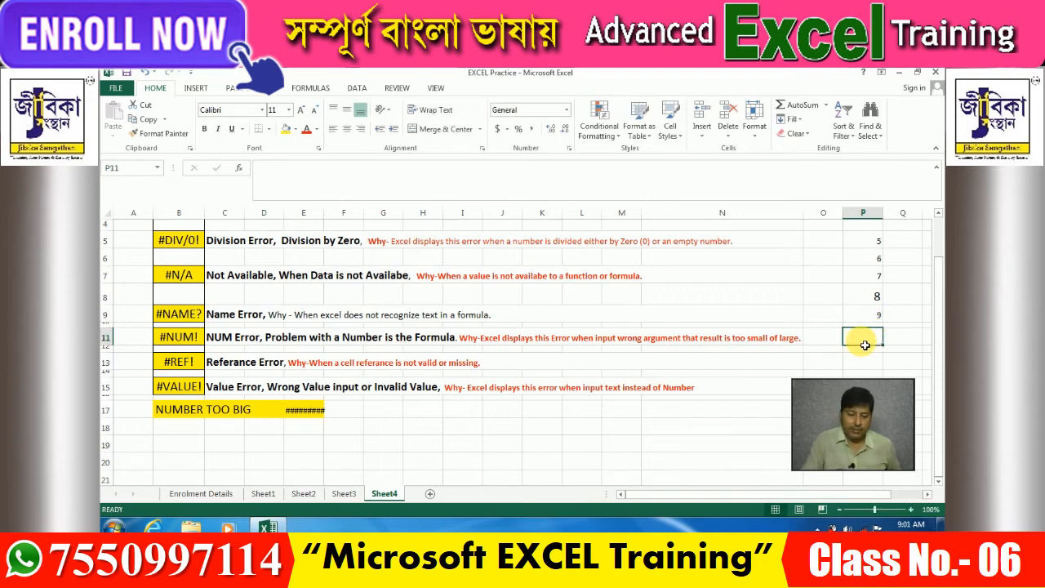
text(=l)
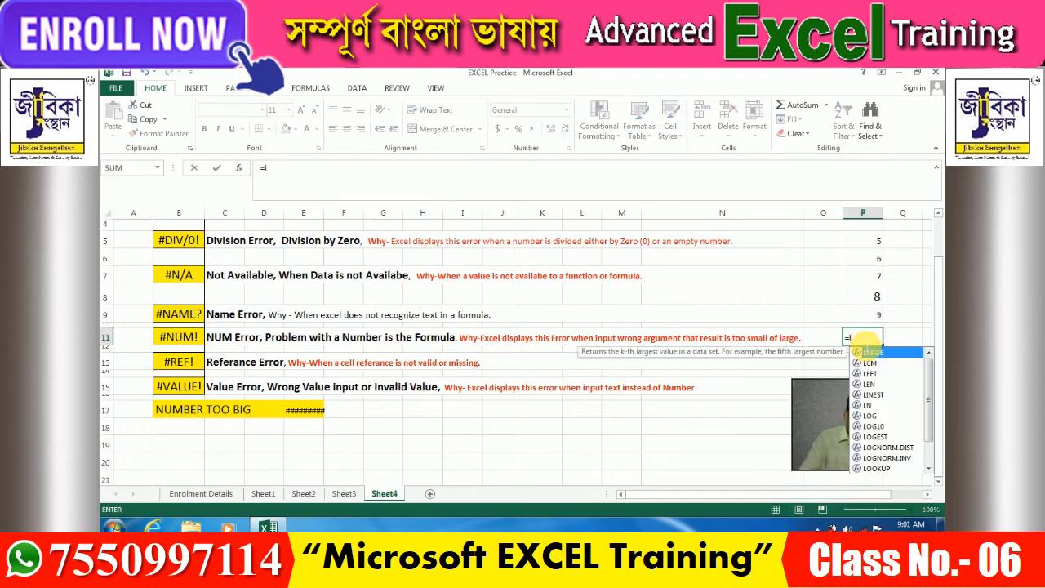
text(arge()
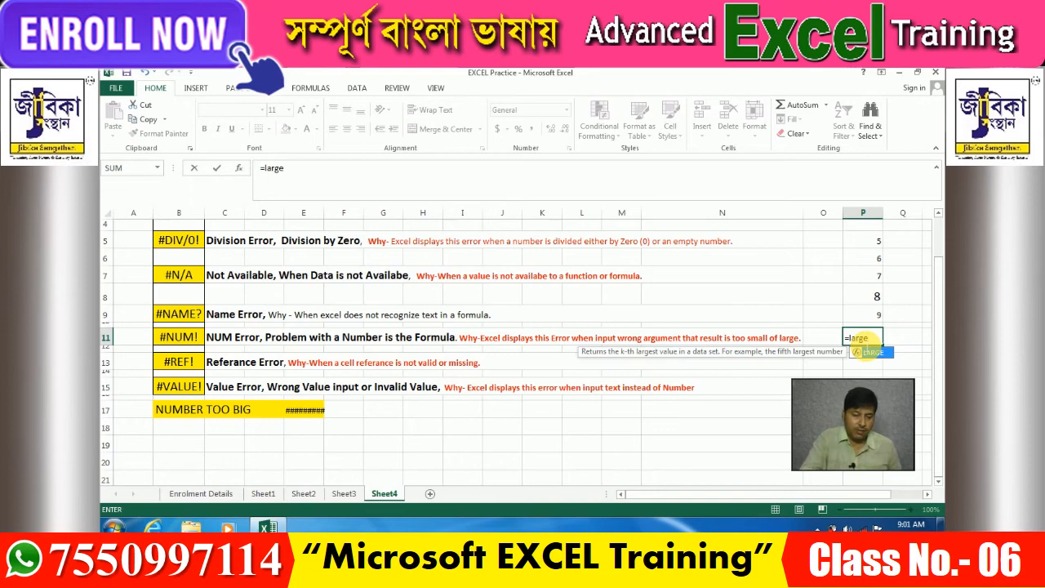
click(872, 243)
key(F8)
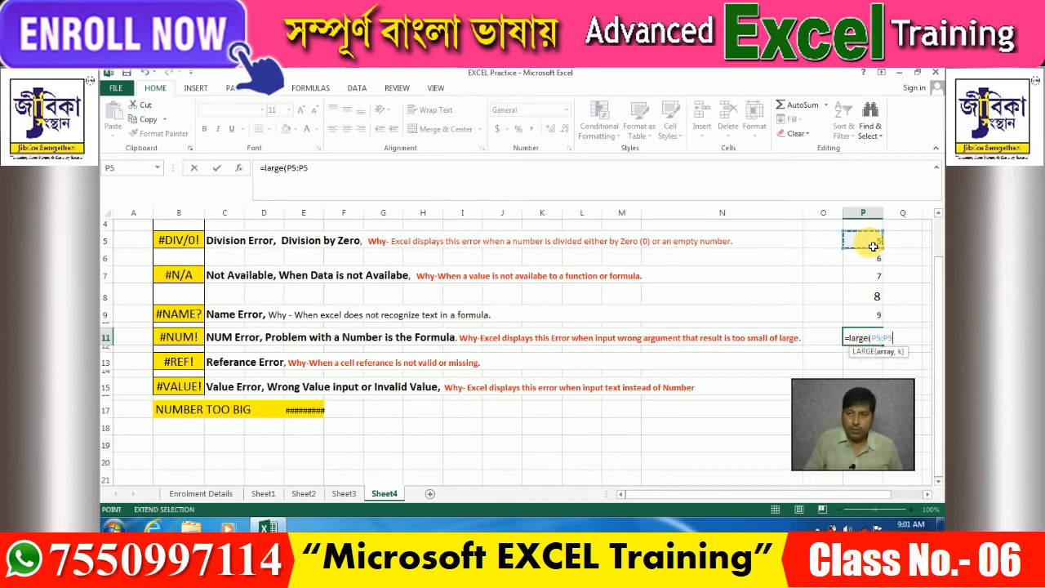
click(866, 316)
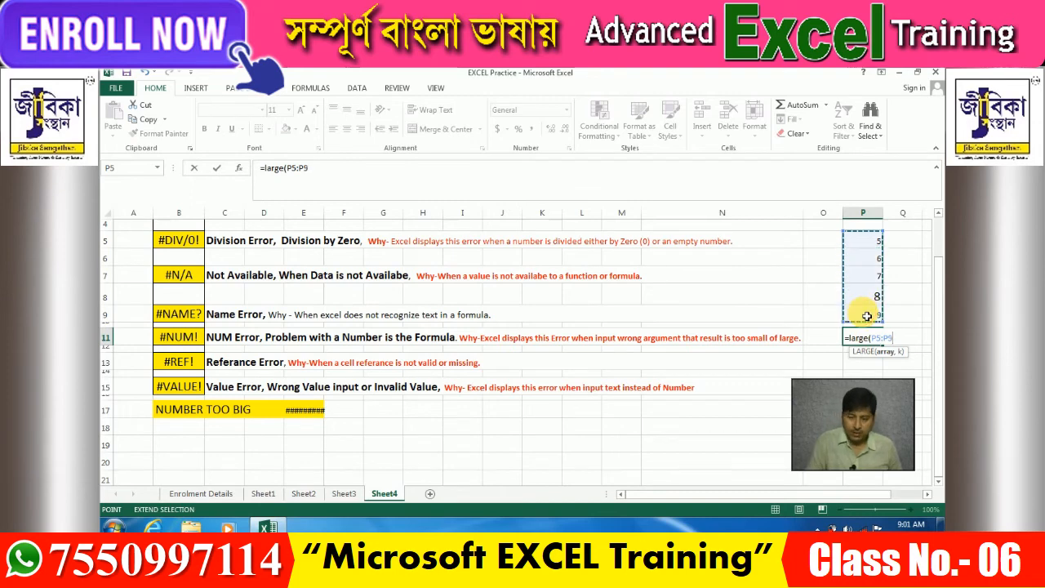
text())
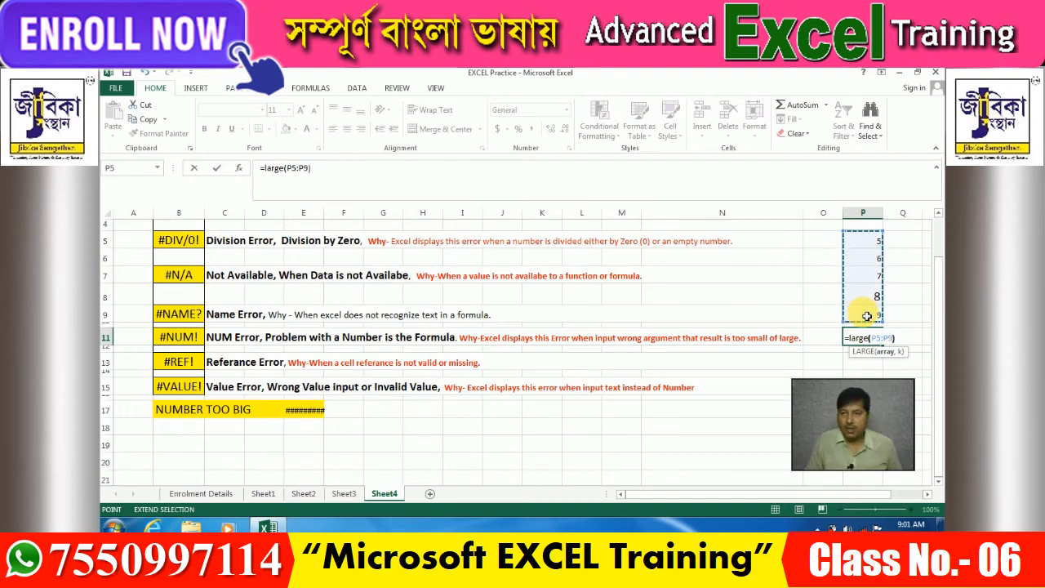
text(15)
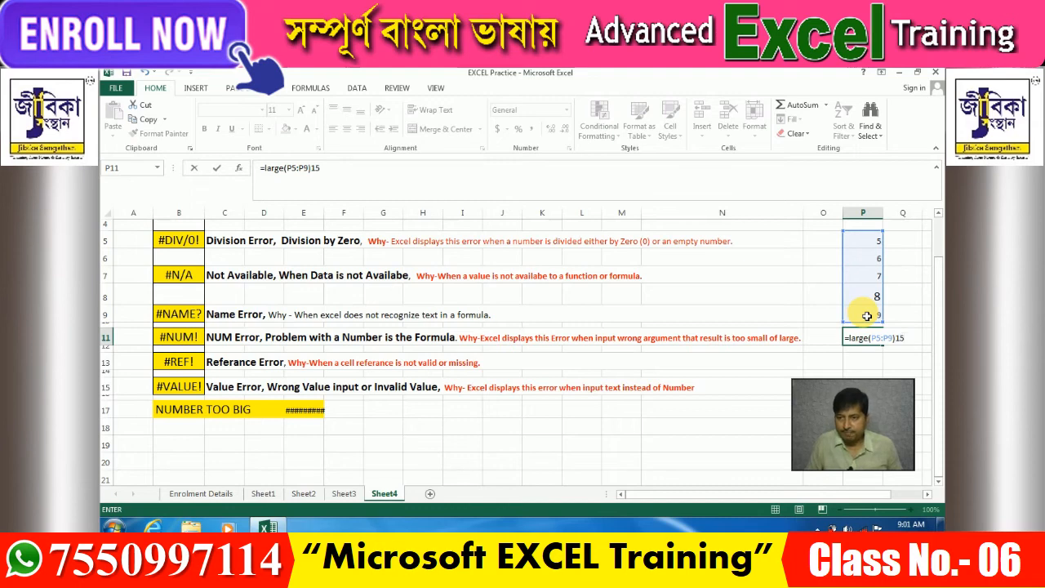
key(Return)
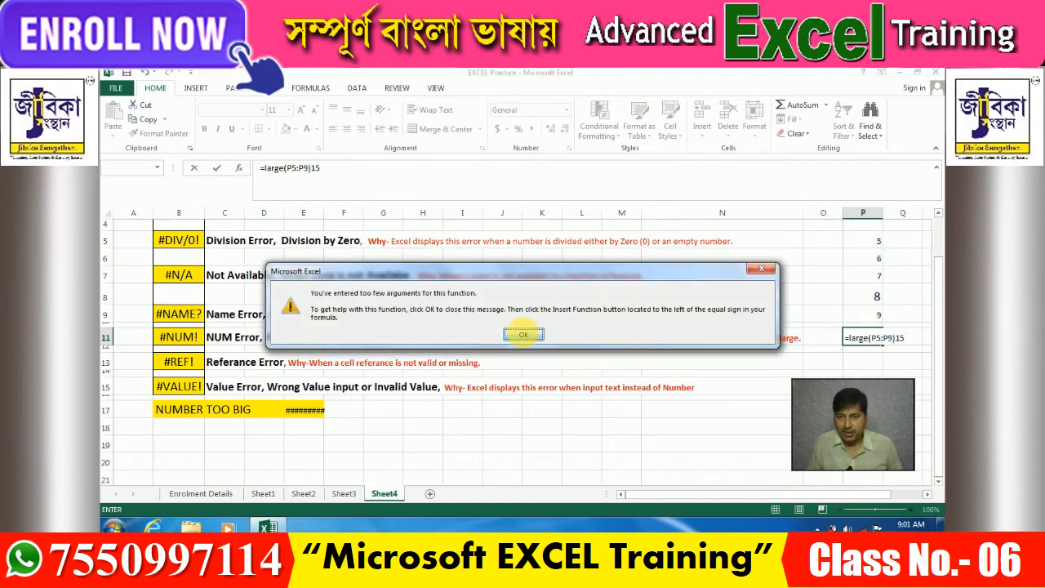
click(525, 335)
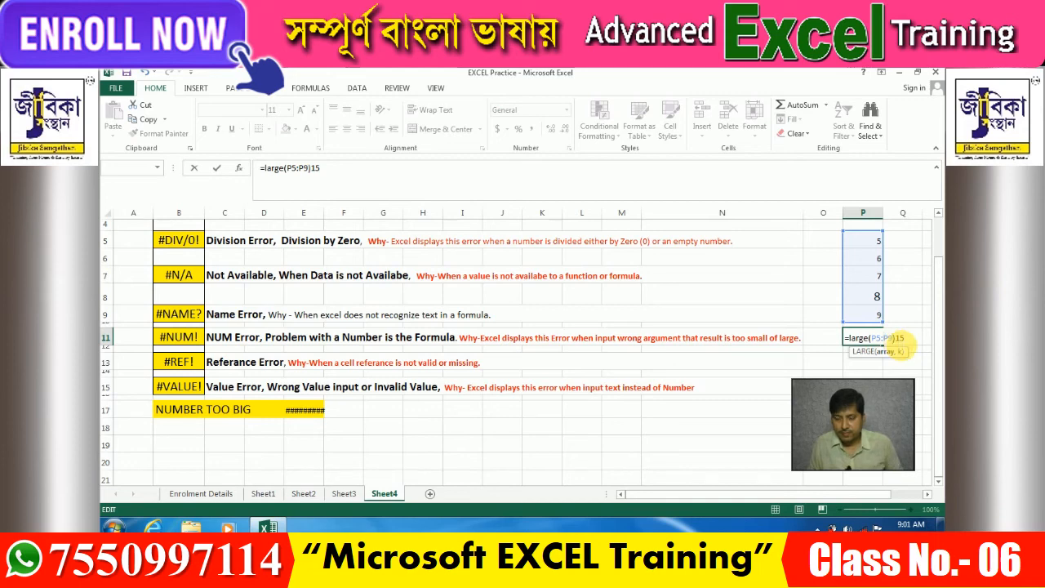
Add a comma after P5:P9 in cell P11's LARGE formula and accept the proposed correction =large(P5:P9,)*15.
text(,)
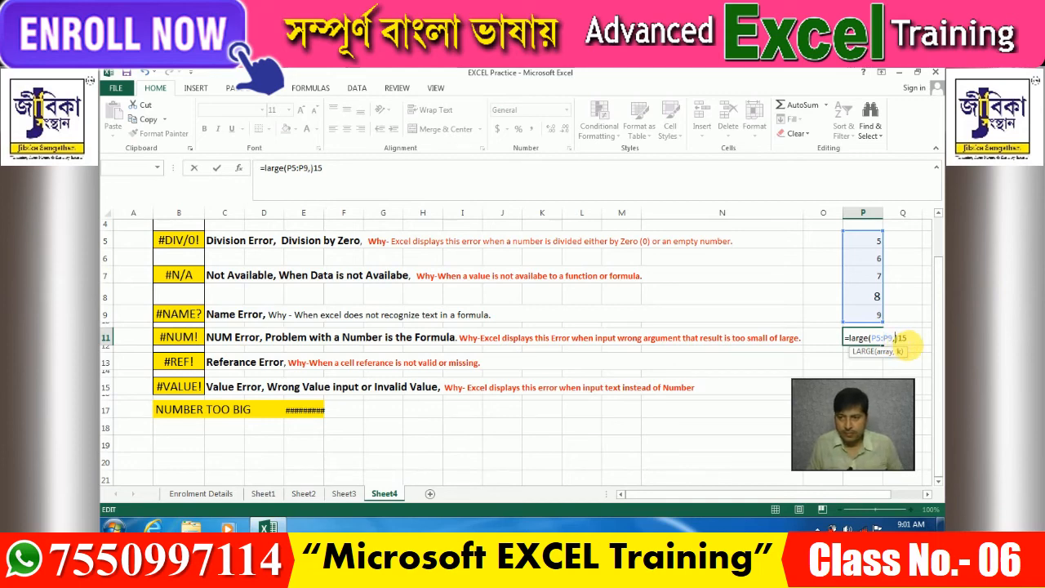
key(Return)
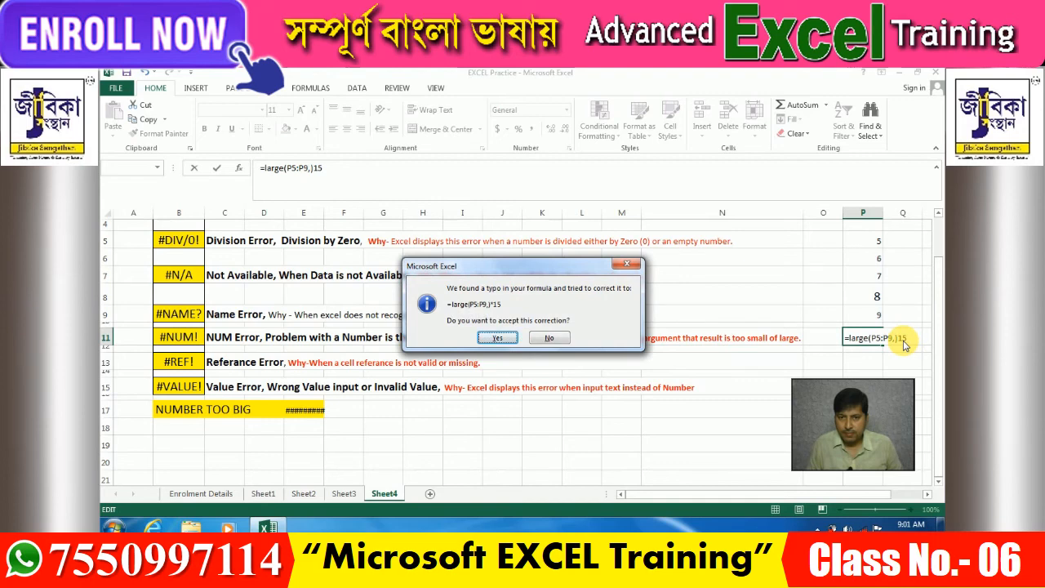
key(Return)
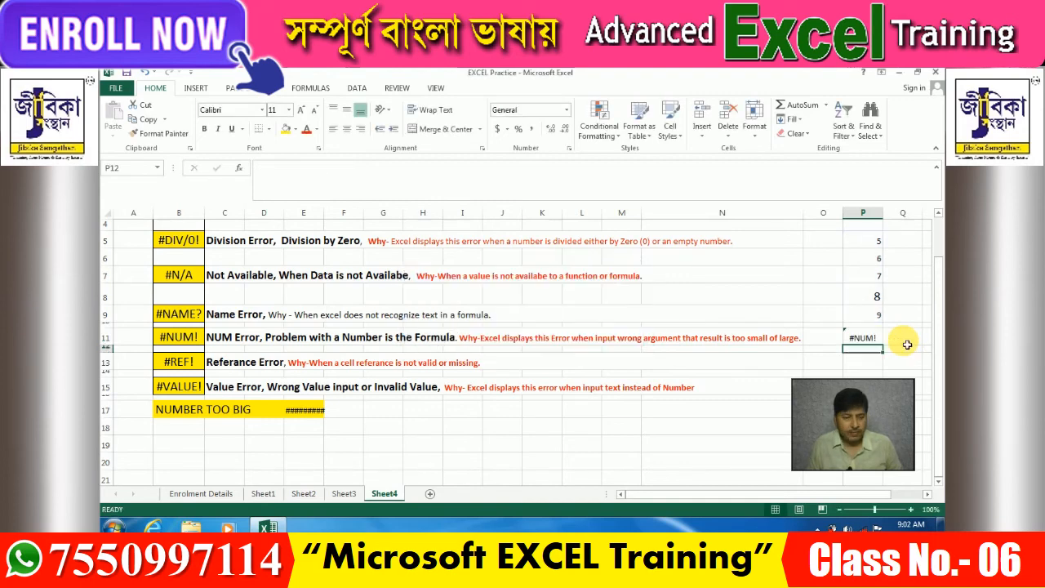
click(909, 335)
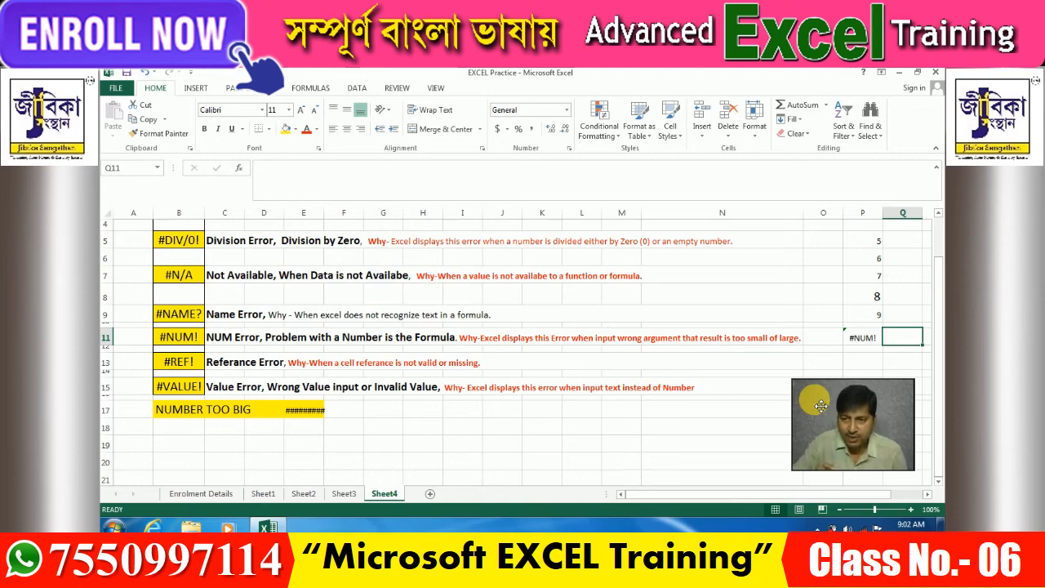
Clear the contents of cells P5 to P11.
drag(865, 239, 887, 344)
key(Delete)
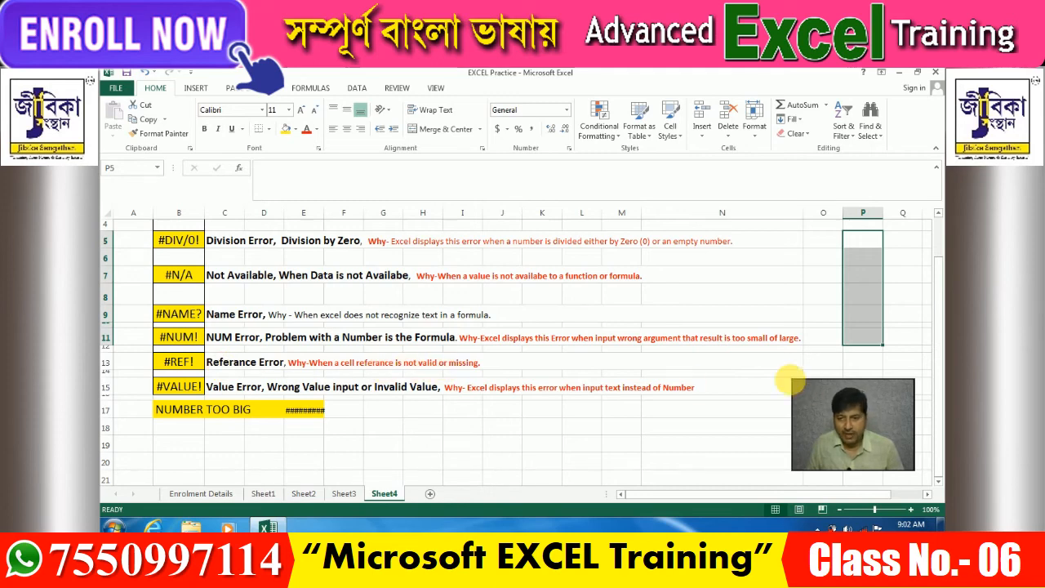
Enter the sample numbers 5, 6 and 8 in cells J18, K18 and L18.
click(506, 428)
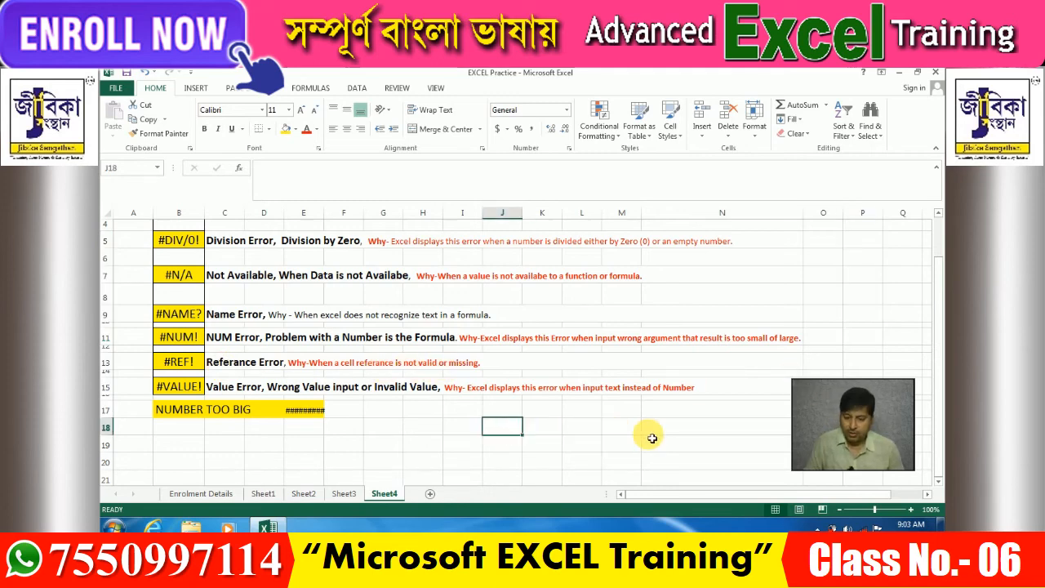
text(5)
key(ctrl+Return)
key(Right)
text(6)
key(Right)
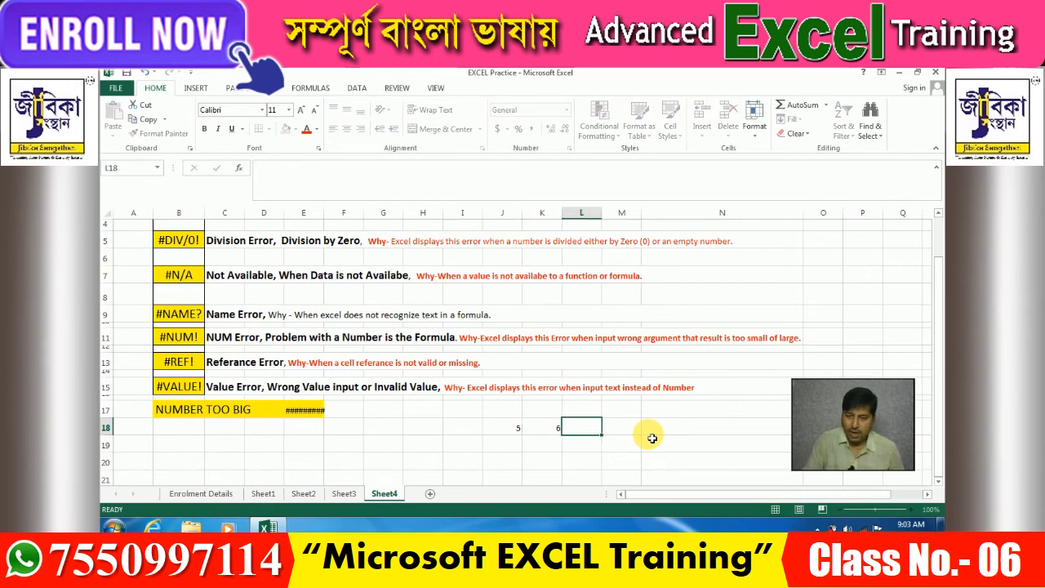
text(8)
Enter a Sum formula in cell K19 that adds J18, K18 and L18 as separate references joined by plus signs.
click(548, 445)
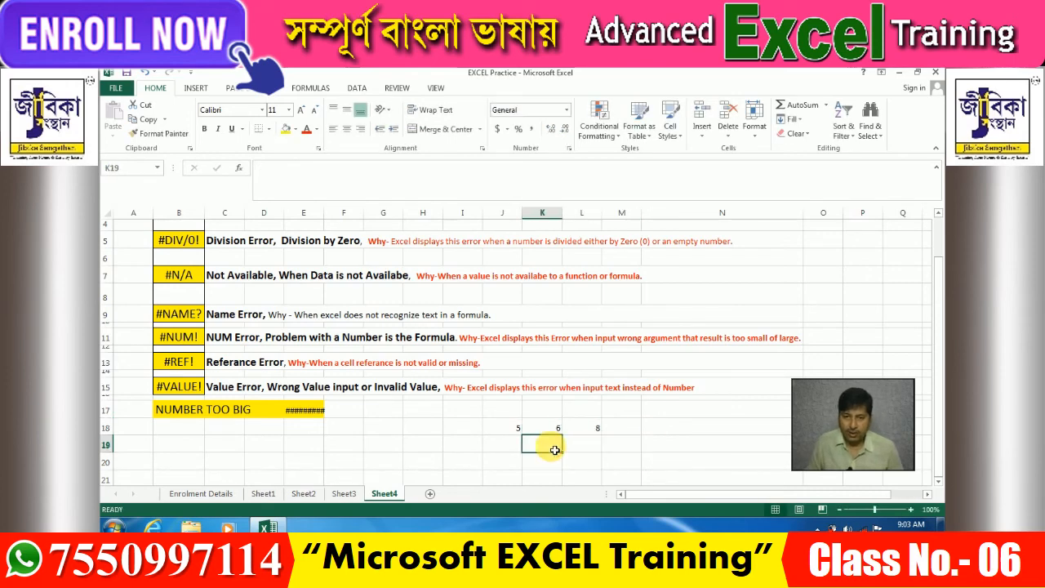
text(=)
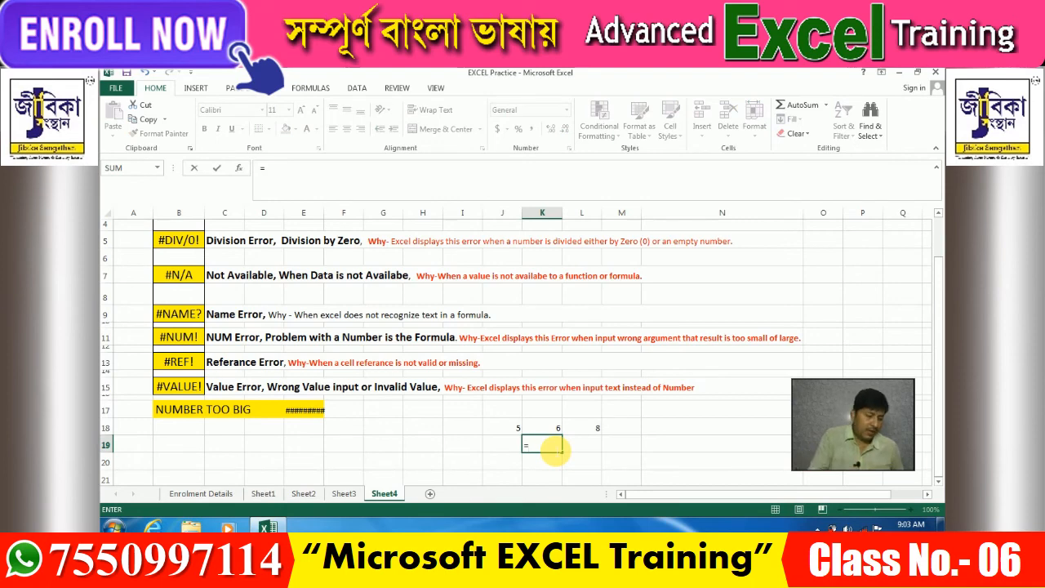
text(Sum()
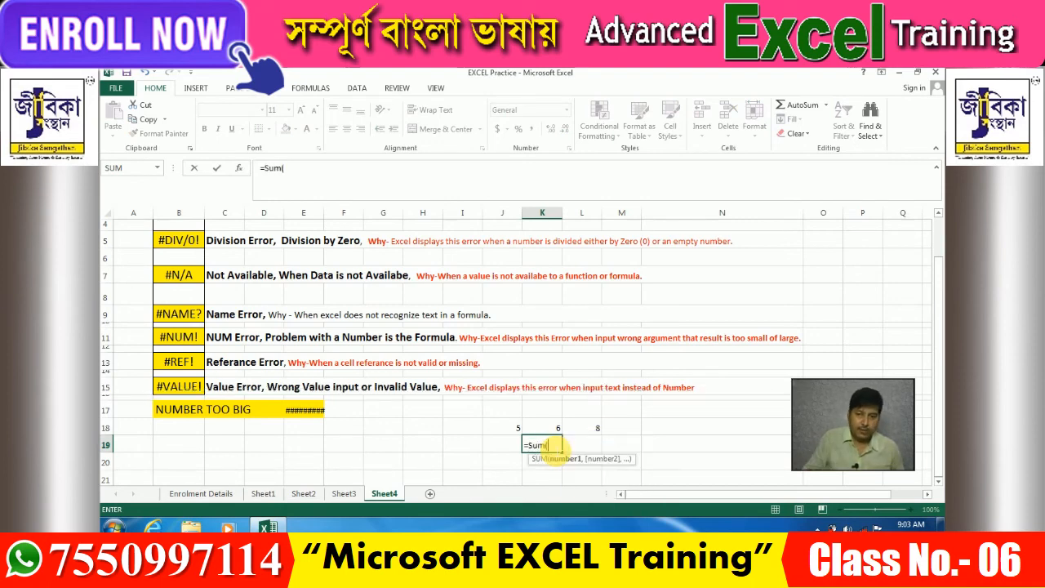
click(519, 427)
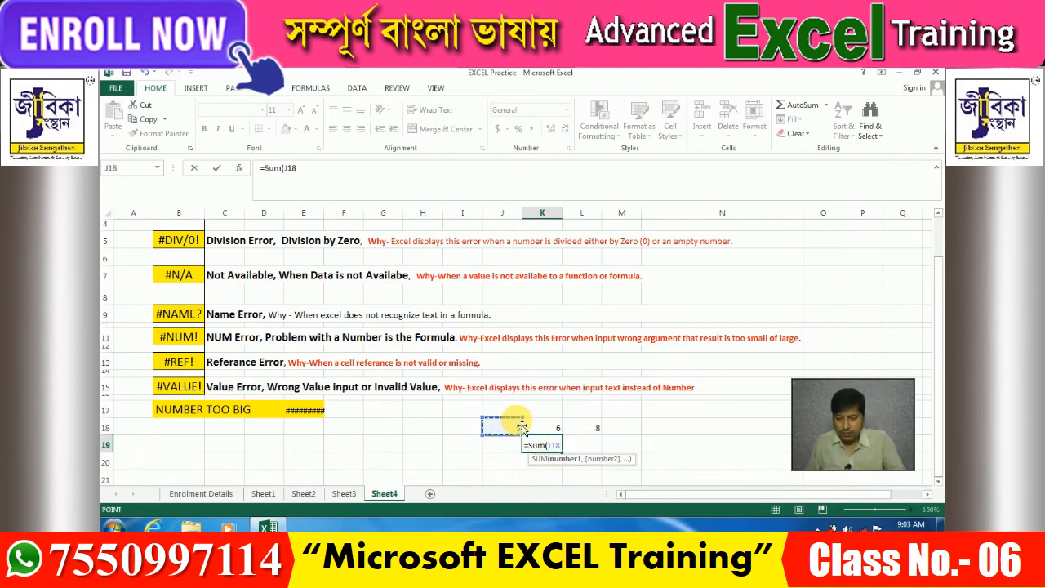
text(+)
click(535, 429)
text(+)
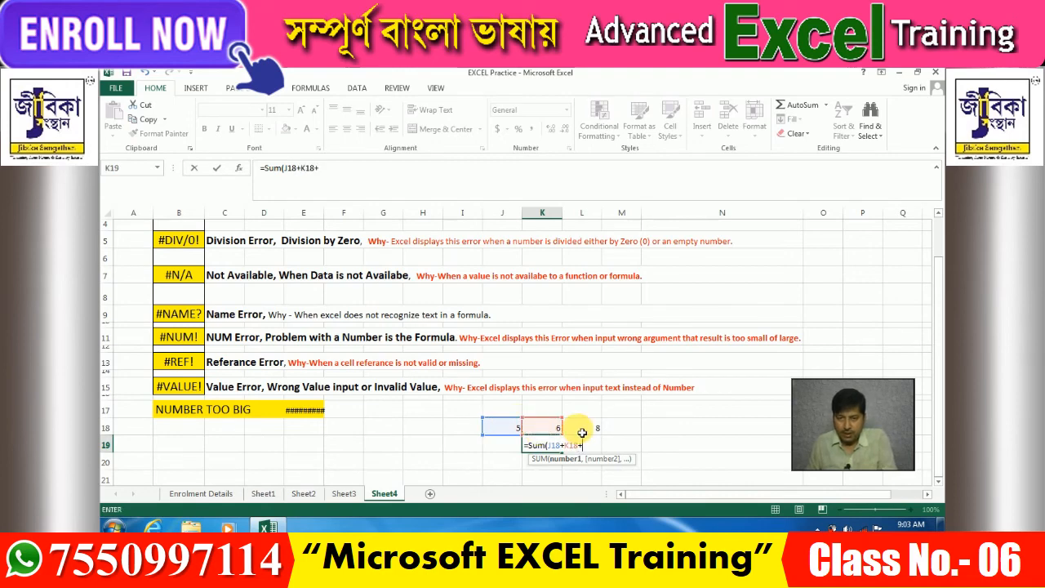
click(581, 433)
text(+)
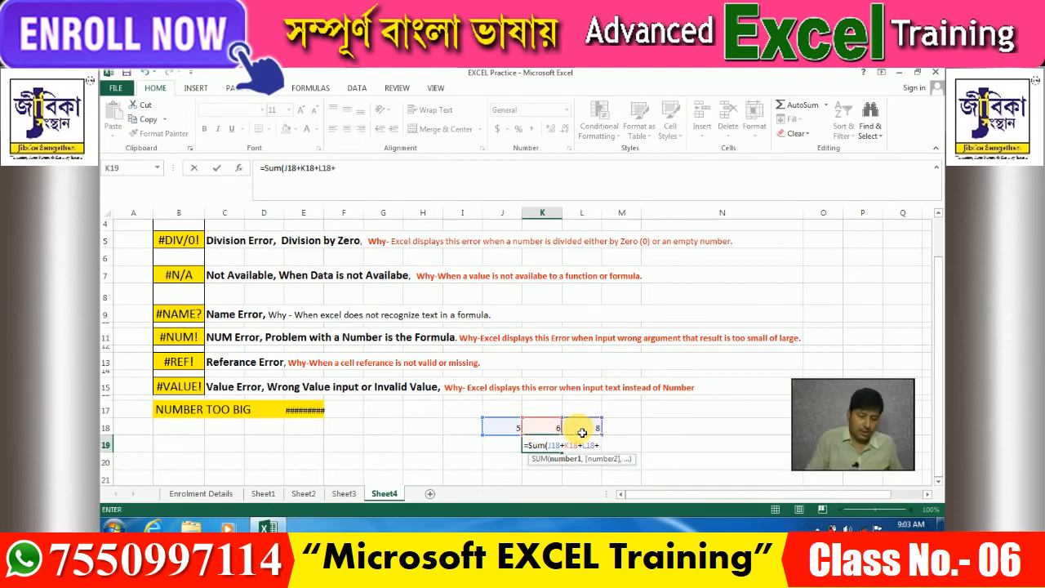
key(Return)
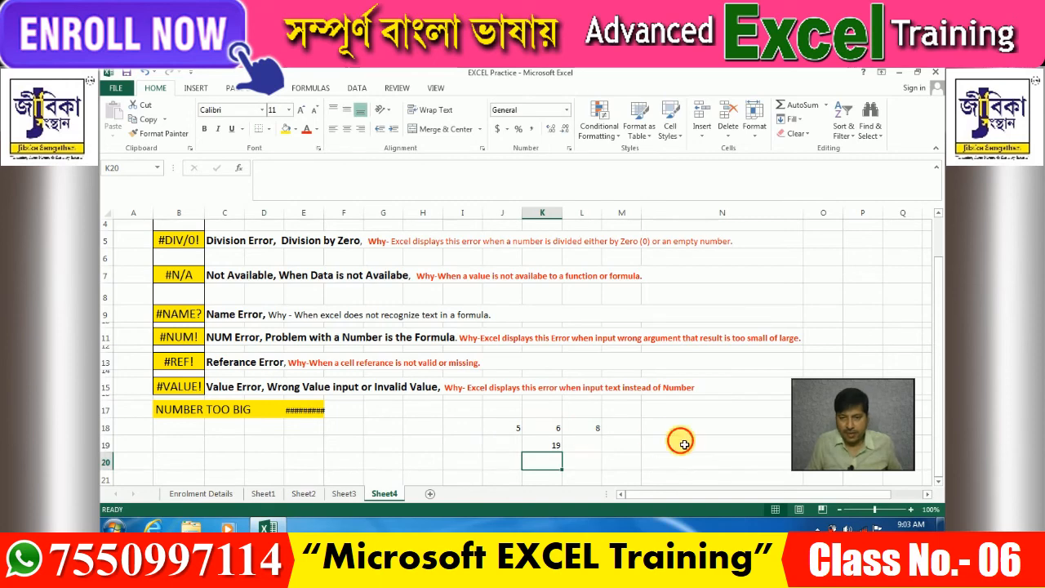
click(678, 441)
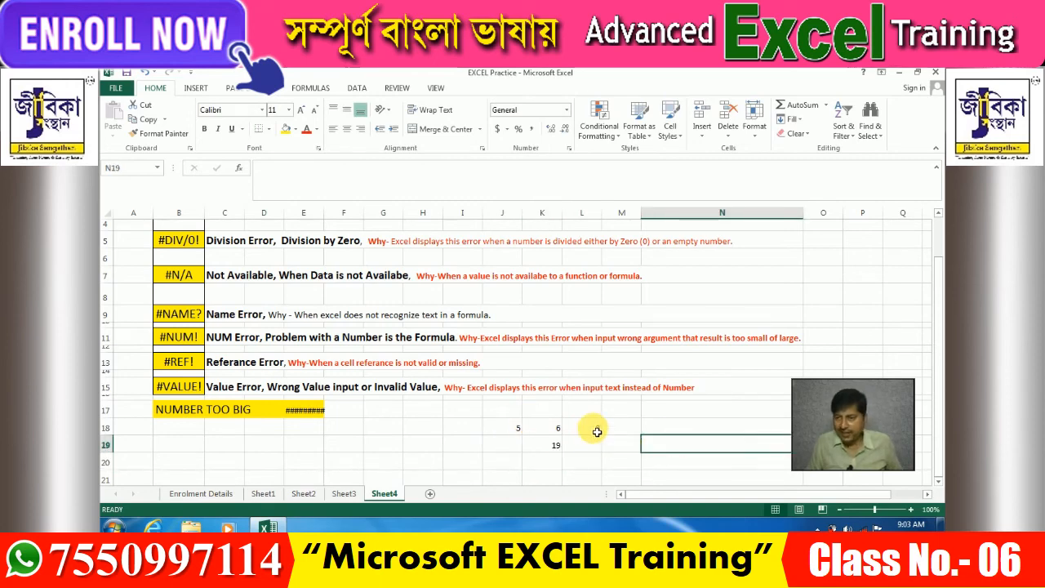
Delete the whole column L, which the Sum formula in K19 refers to.
right_click(583, 214)
click(615, 318)
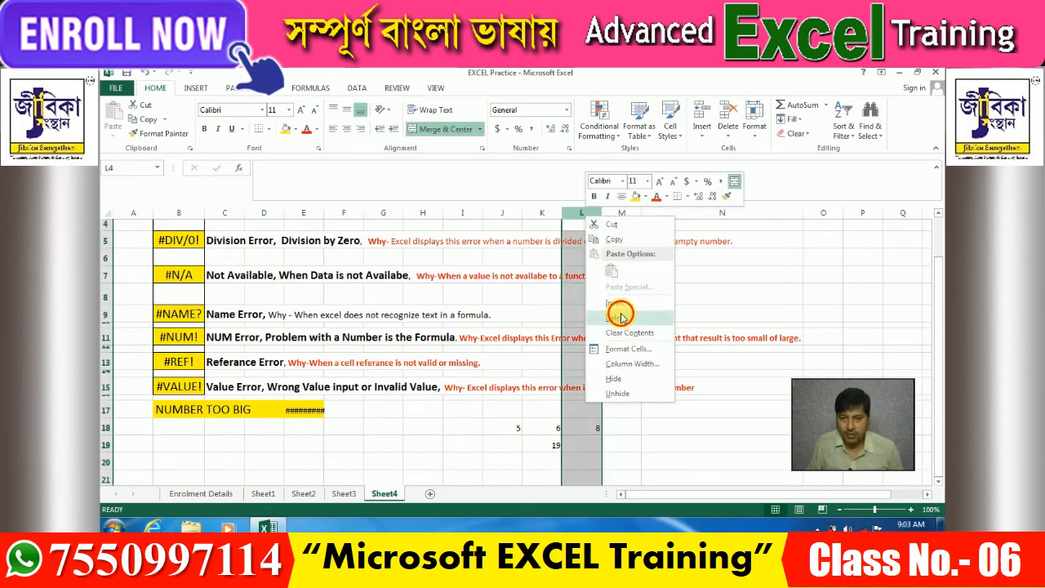
click(663, 430)
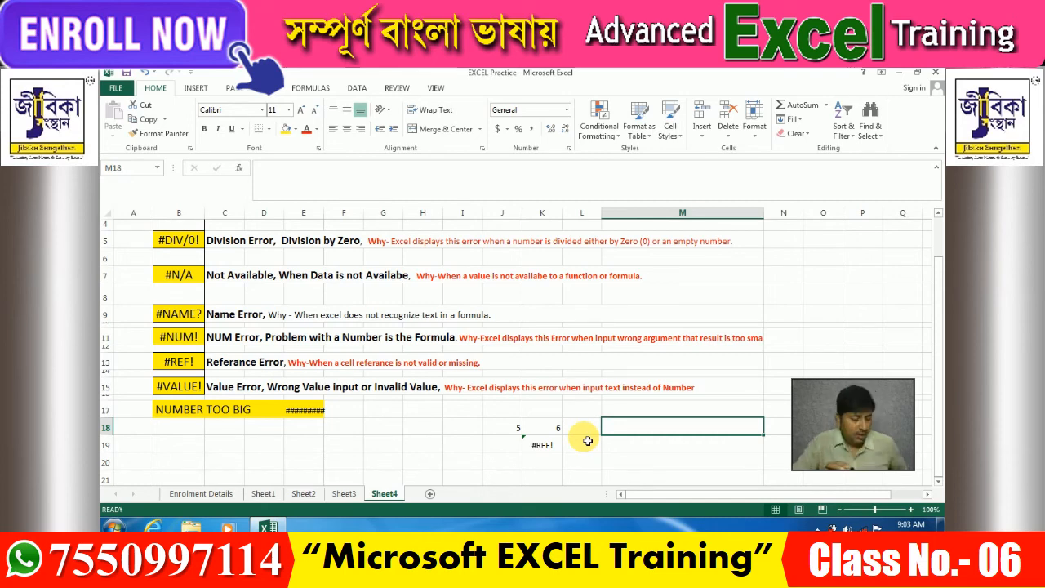
Undo the deletion of column L and clear the contents of cells J18:M19.
key(ctrl+z)
click(653, 445)
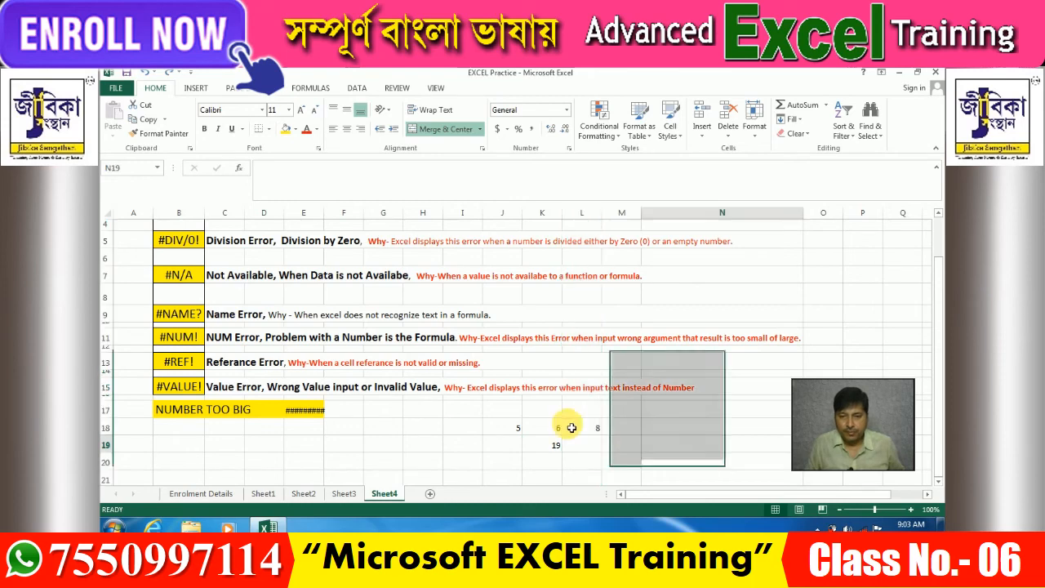
drag(506, 429, 628, 451)
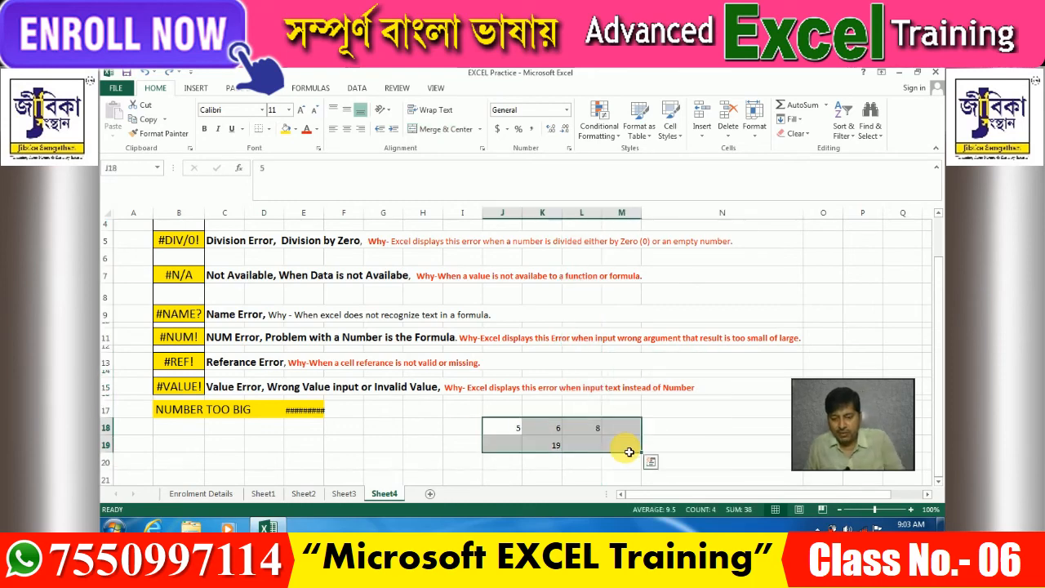
key(Delete)
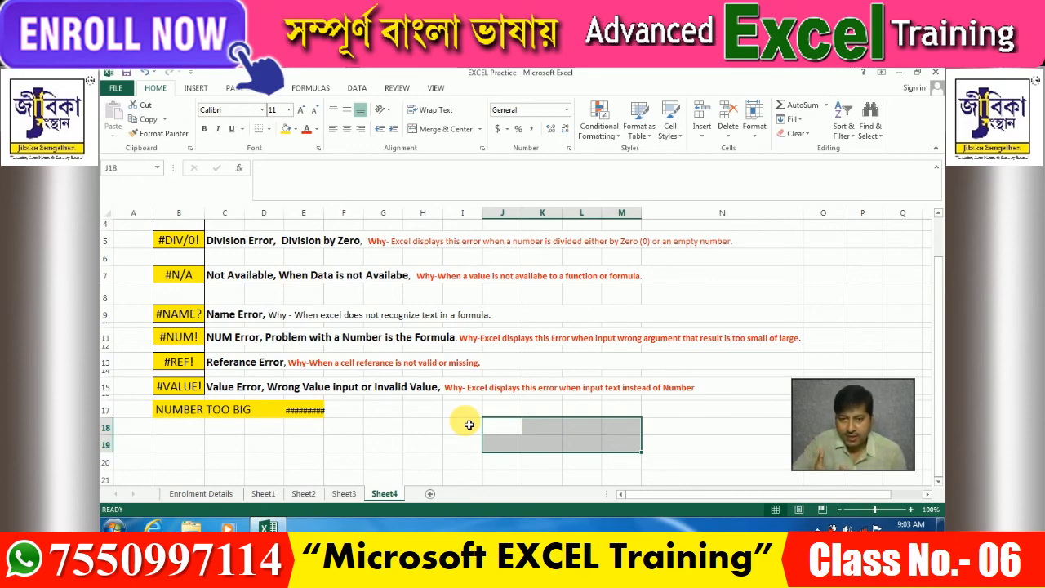
click(378, 442)
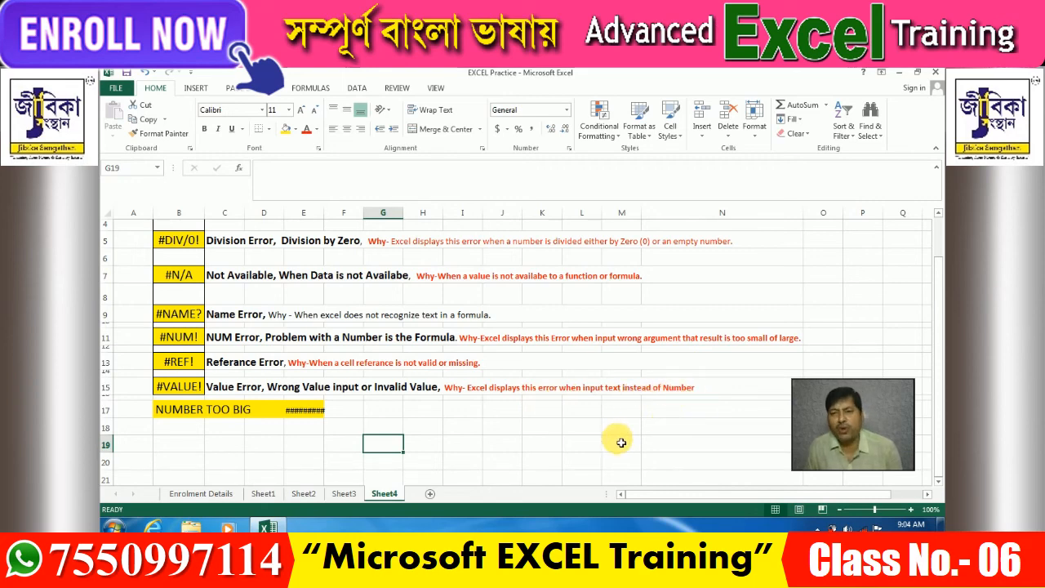
Enter the sample entries 5, 6, a, n, 4 and 8 in cells L17 to L22.
click(584, 411)
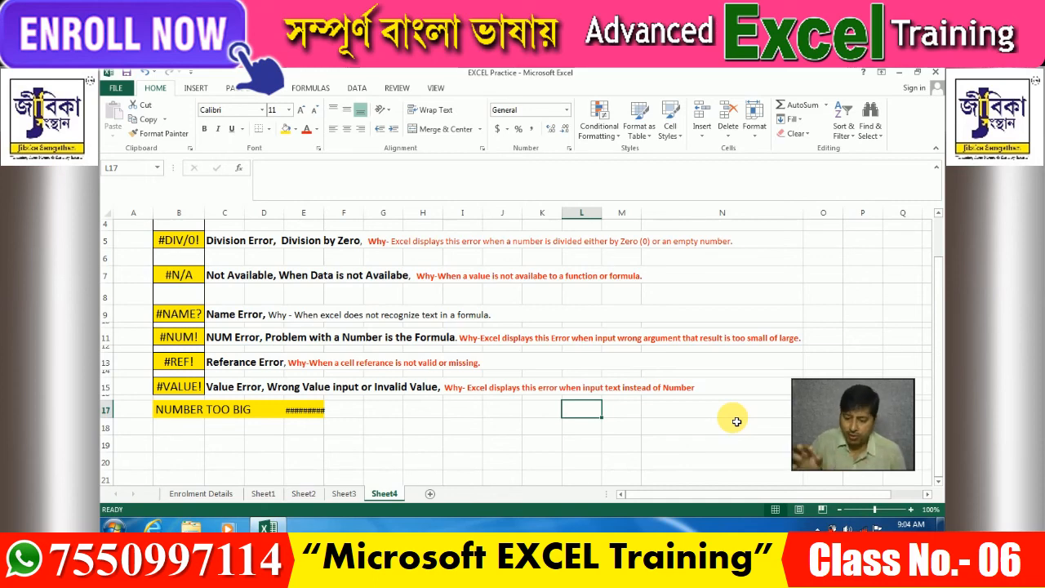
text(5)
key(Return)
text(6)
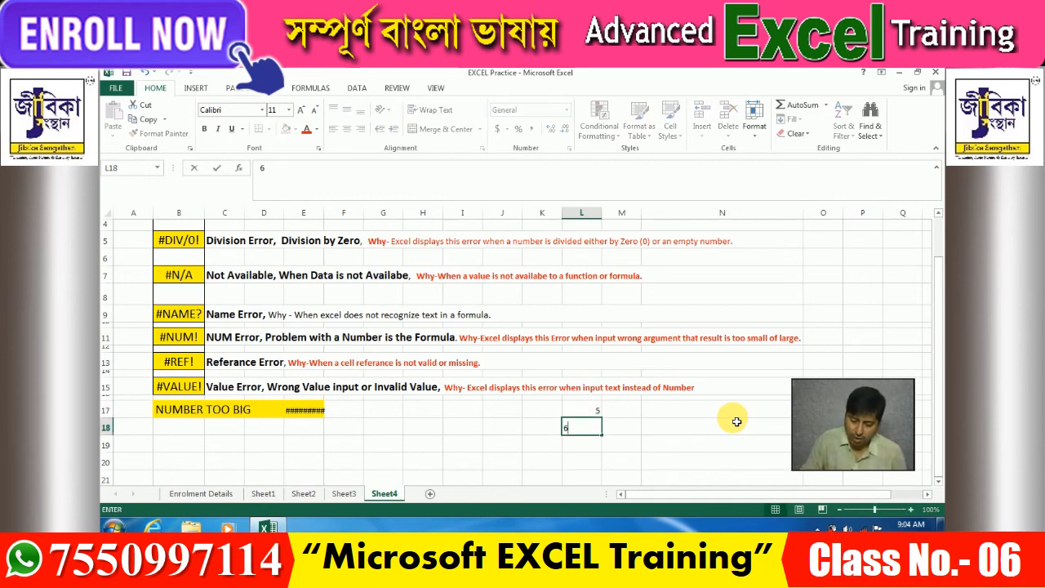
key(Return)
text(a)
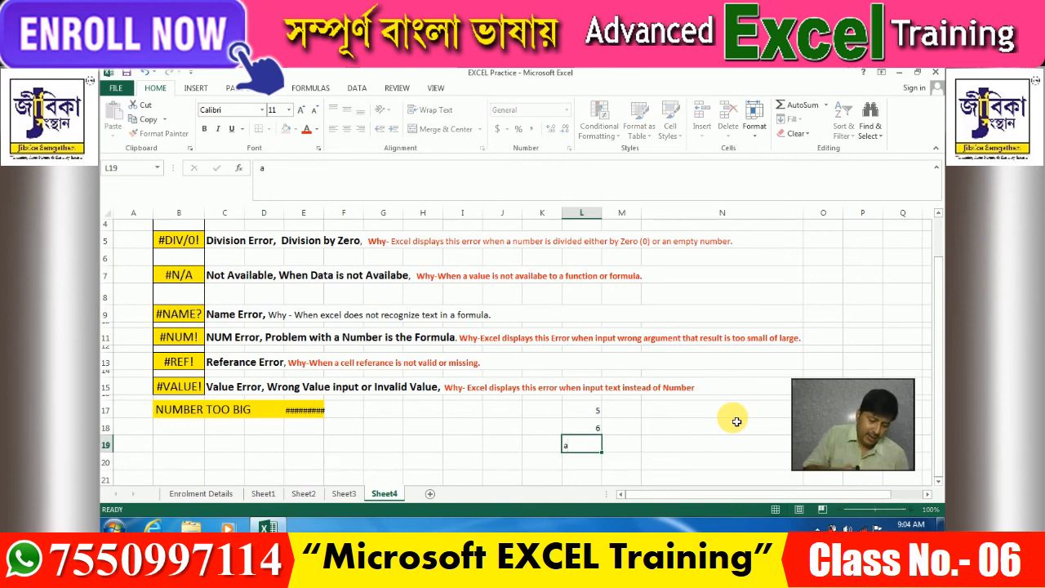
key(Return)
text(n)
key(Return)
text(4)
key(Return)
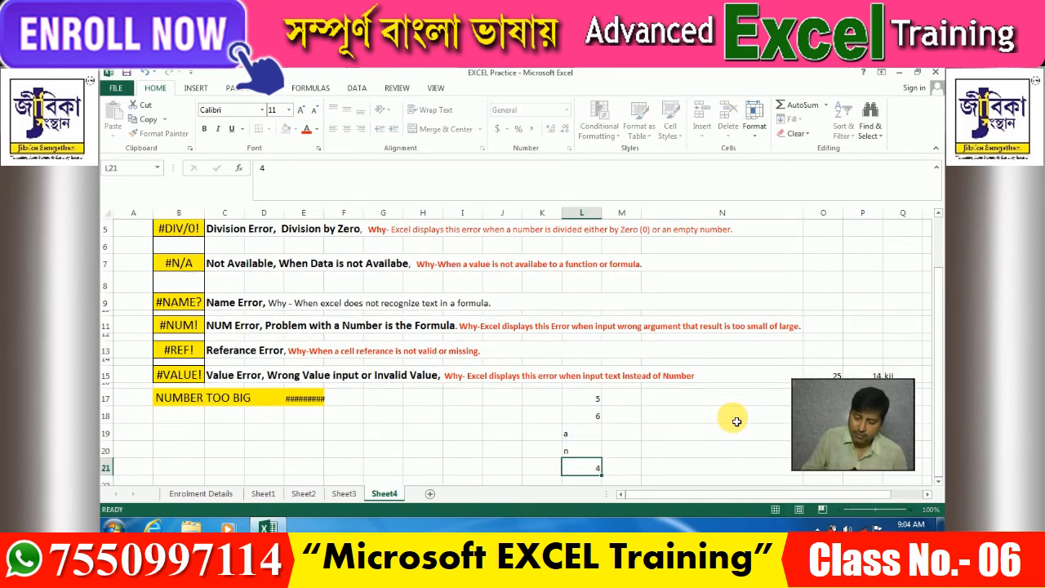
key(Return)
text(8)
key(Return)
click(677, 454)
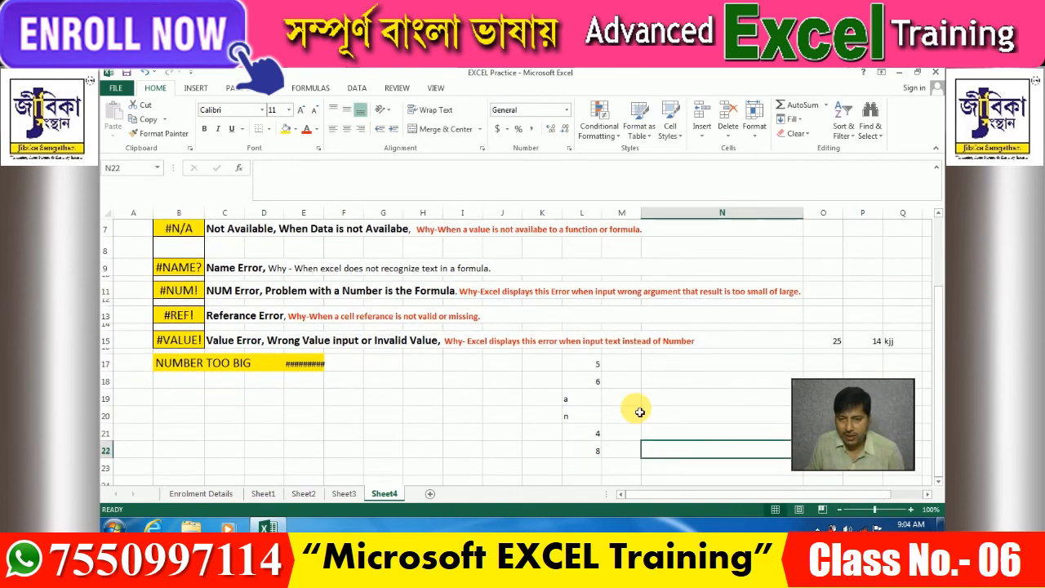
Total the entries in L17:L22 with AutoSum in cell L23.
click(582, 398)
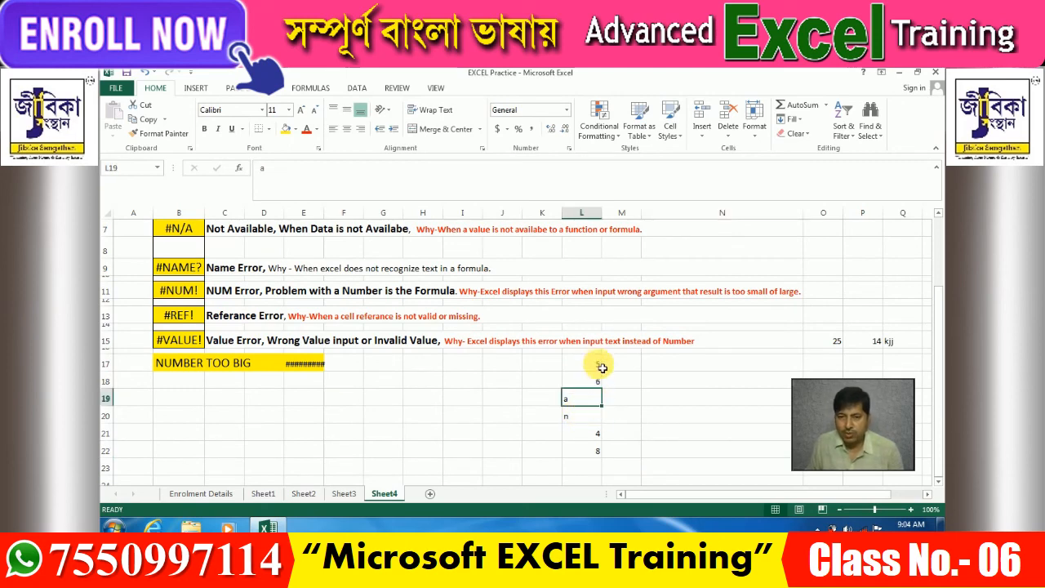
drag(596, 363, 601, 467)
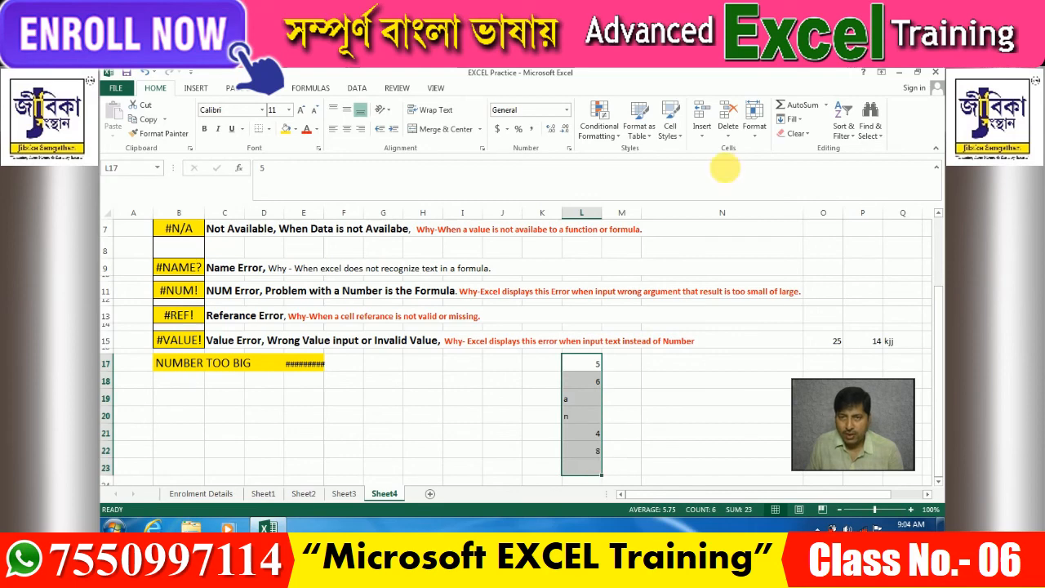
click(780, 105)
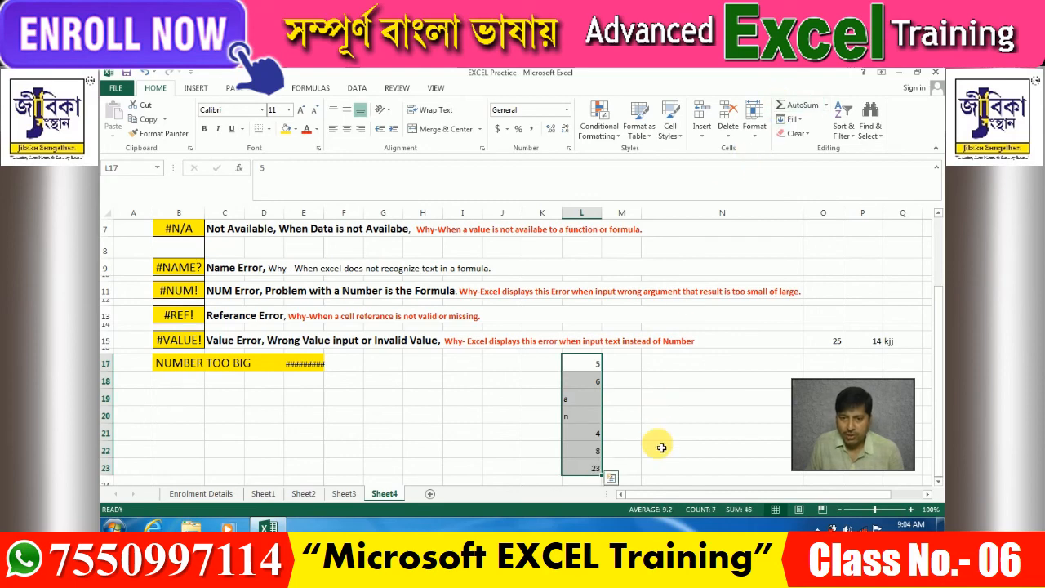
click(658, 446)
Replace the content of cell L23 with the formula =L17+L18+L19+L20+L21+L22.
click(596, 472)
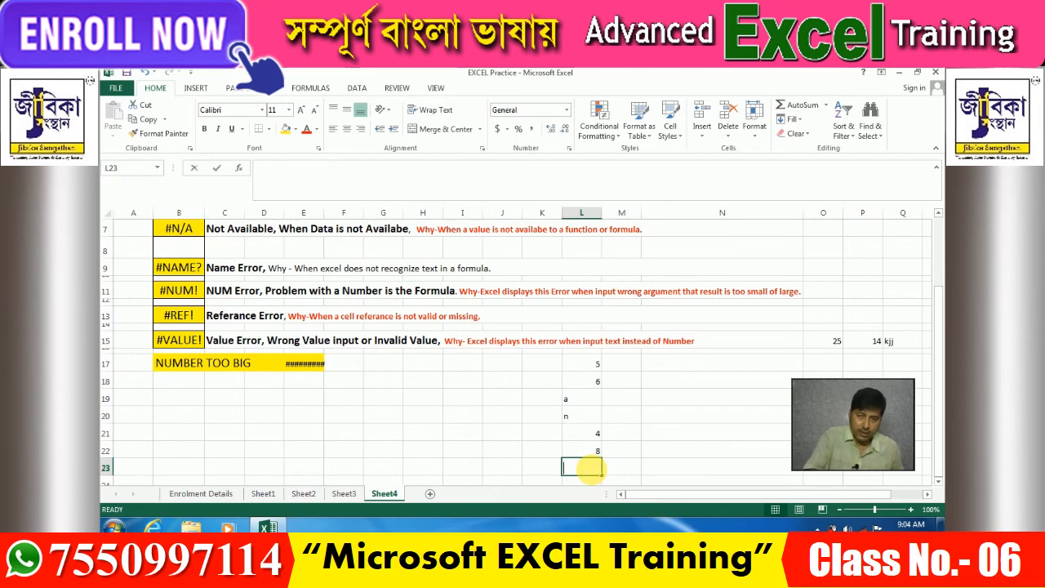
text(=)
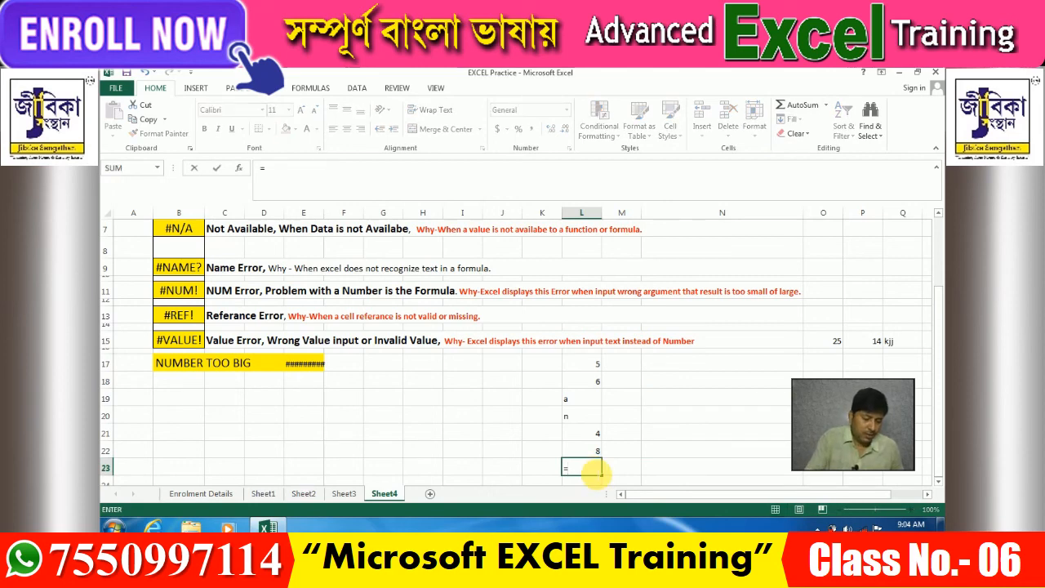
click(593, 368)
text(+)
click(591, 381)
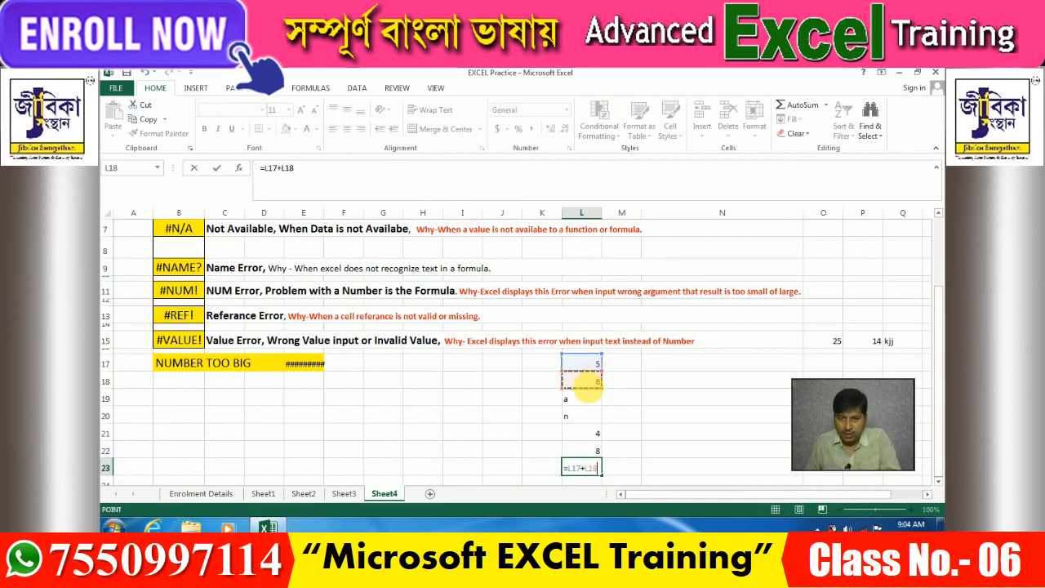
text(+)
click(593, 402)
text(+)
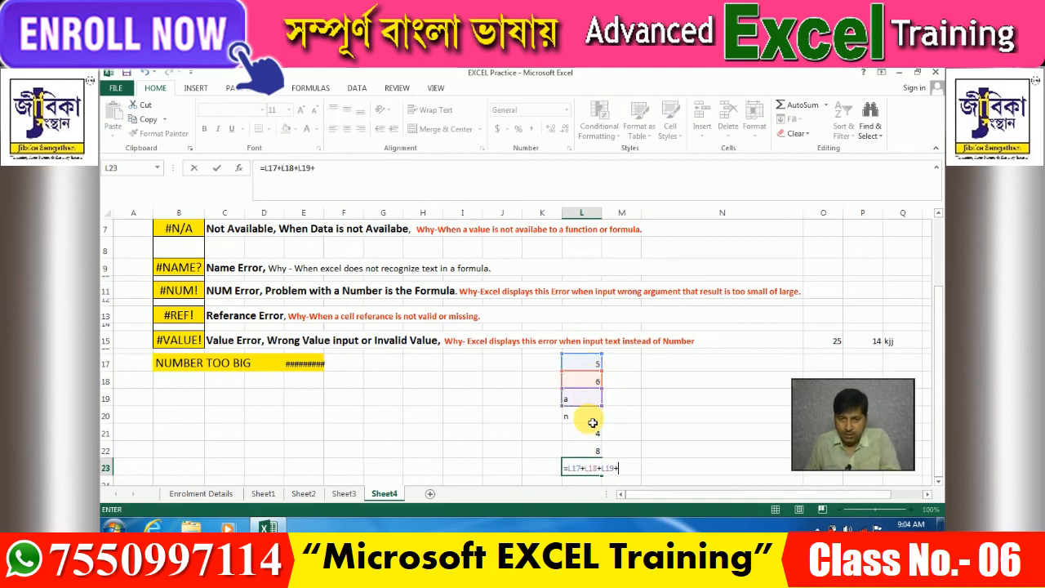
click(593, 418)
text(+)
click(593, 435)
text(+)
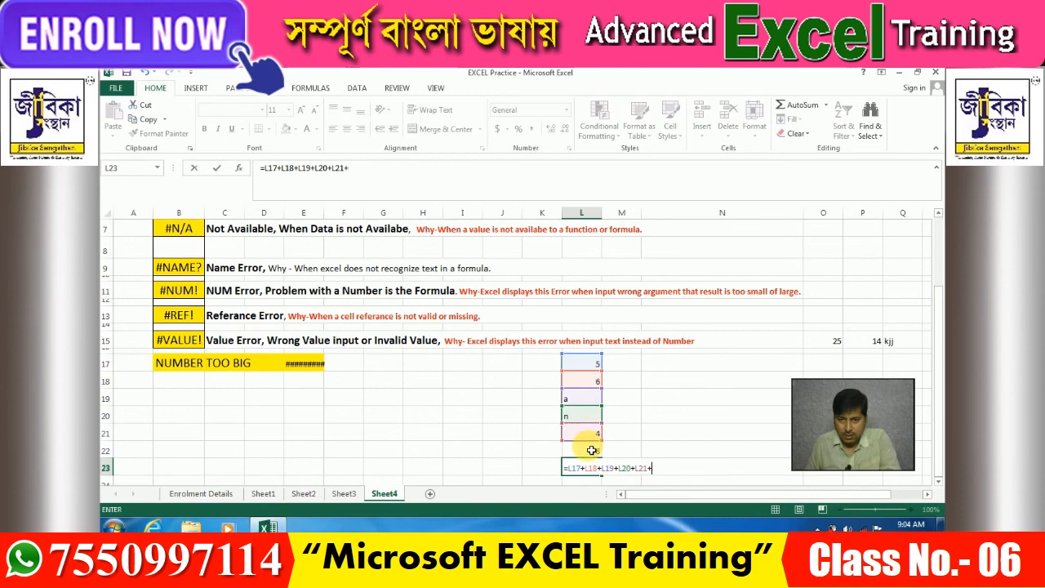
click(591, 451)
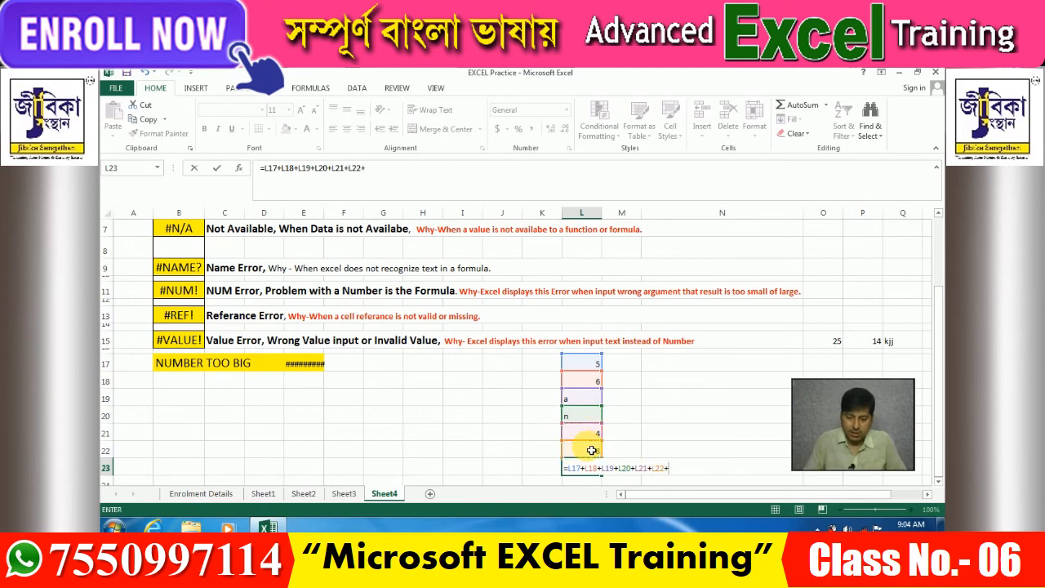
key(BackSpace)
key(Return)
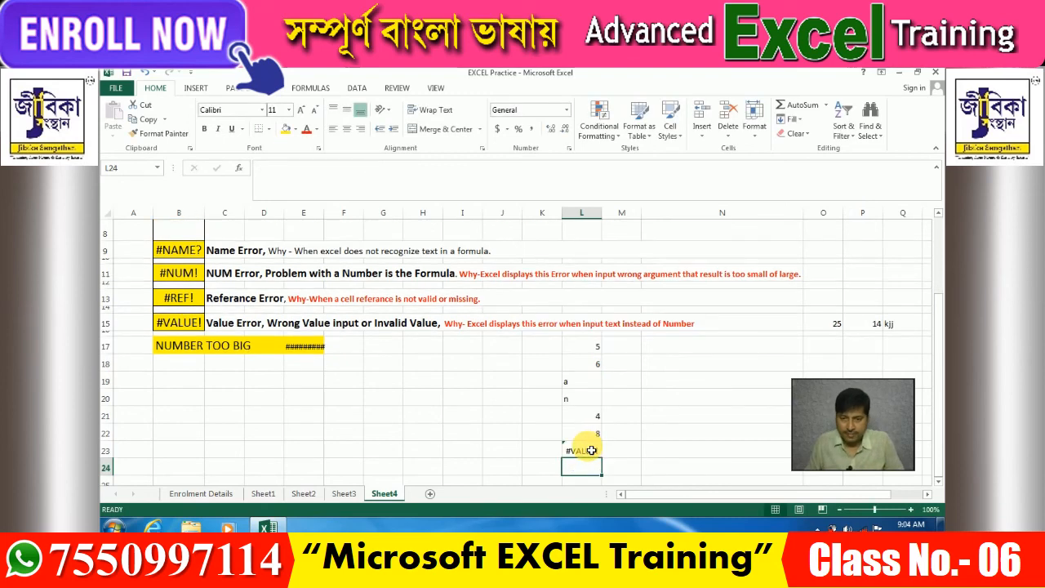
click(697, 435)
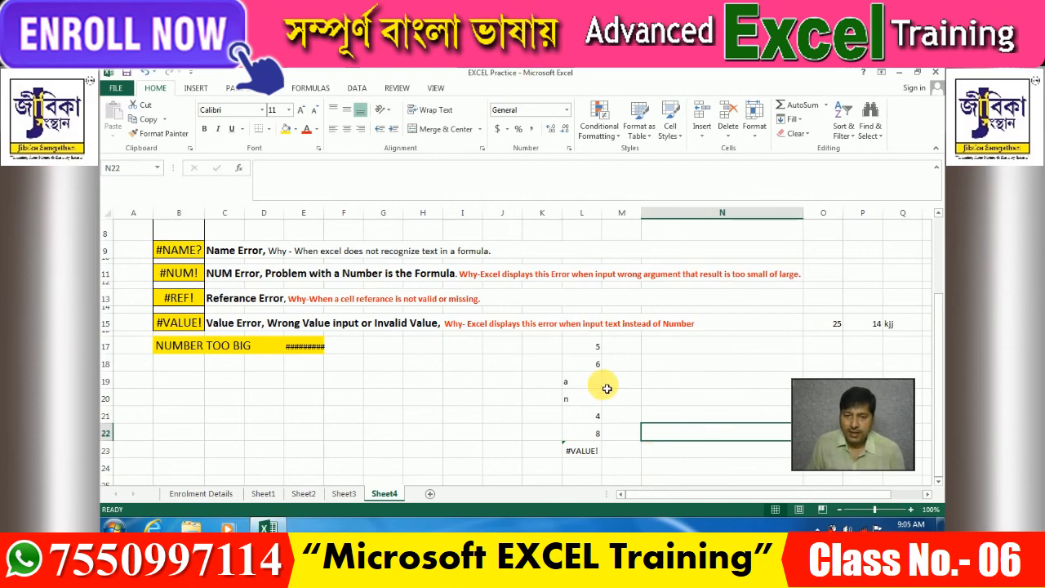